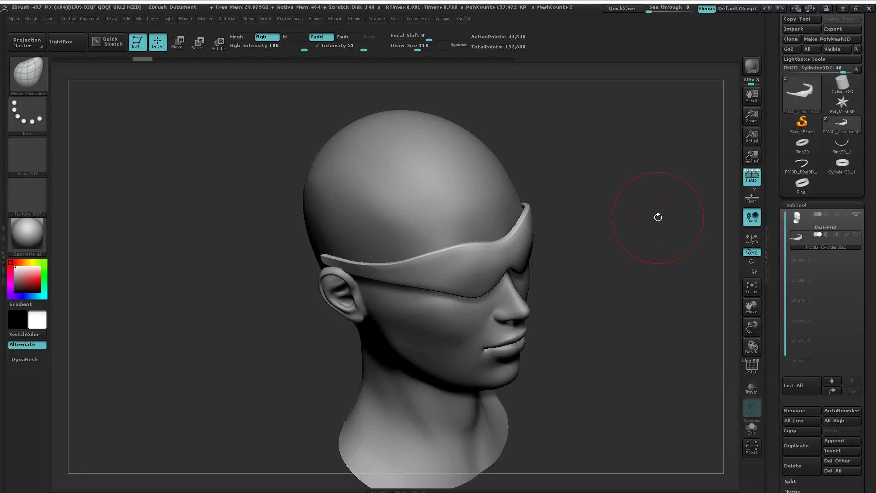
Render a BPR preview of the head with the visor, and show only the Base-head subtool
click(751, 66)
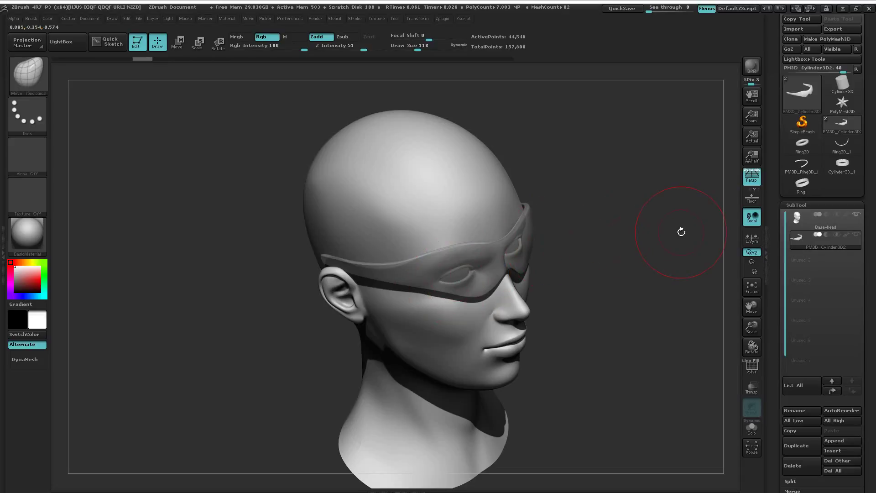
click(840, 219)
click(856, 214)
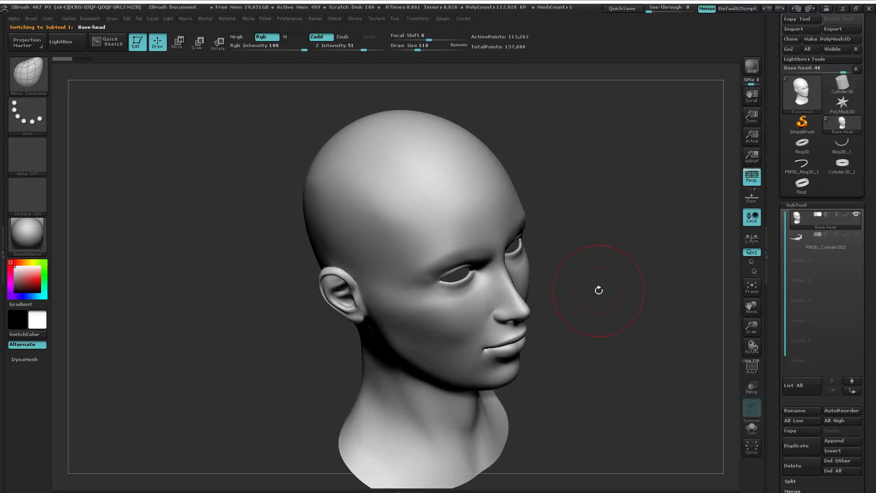
Turn off perspective and align the view to the front of the head
drag(579, 388, 594, 366)
click(749, 179)
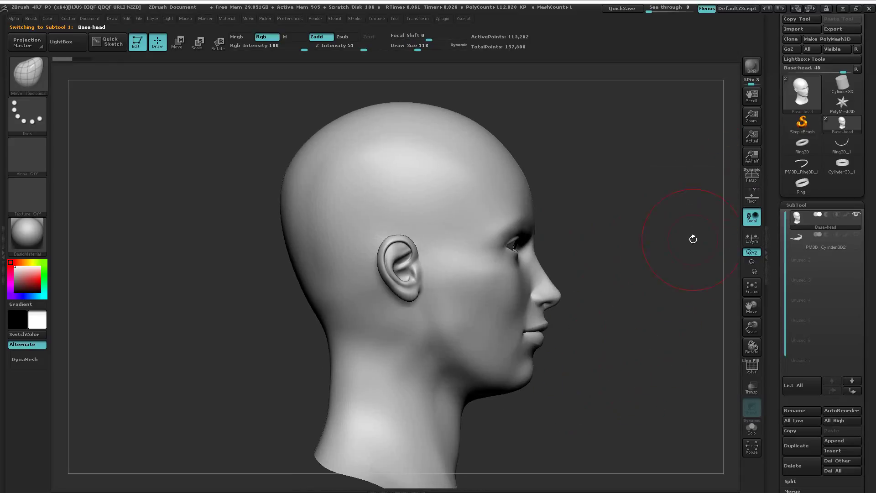
drag(632, 310, 612, 314)
ctrl+right_drag(632, 371, 639, 352)
drag(639, 352, 564, 357)
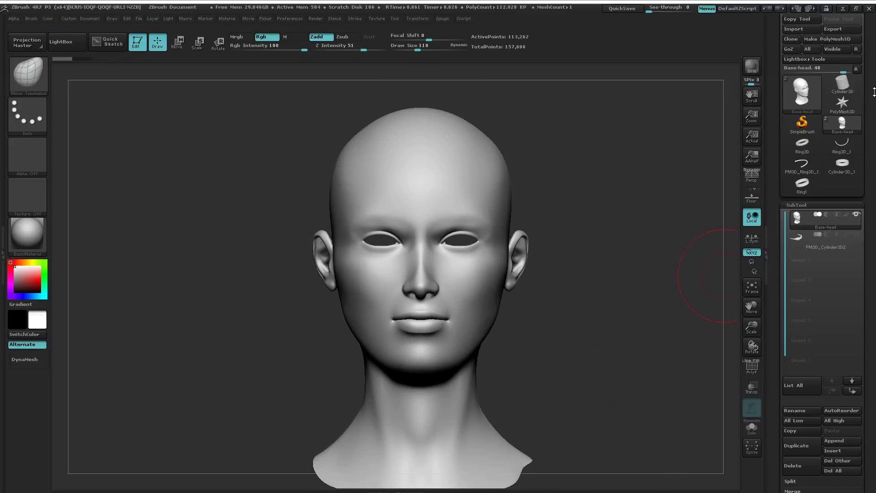
Switch the active tool to the Cylinder3D primitive
click(815, 92)
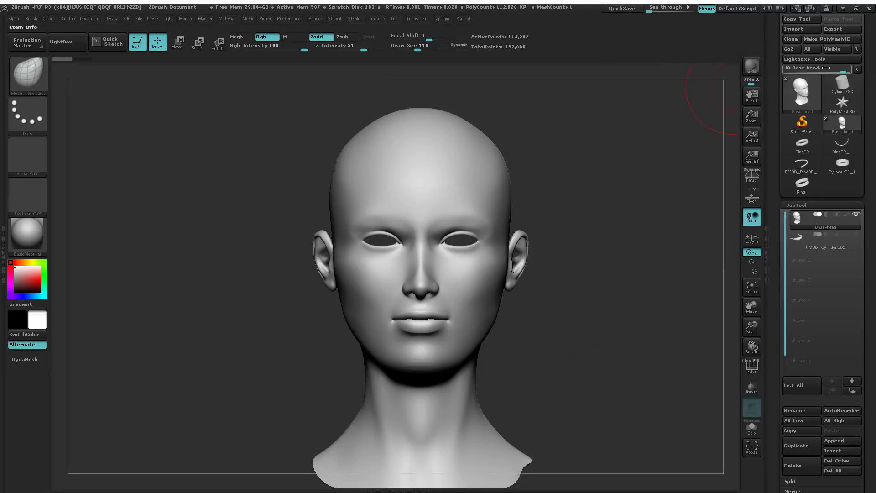
click(800, 100)
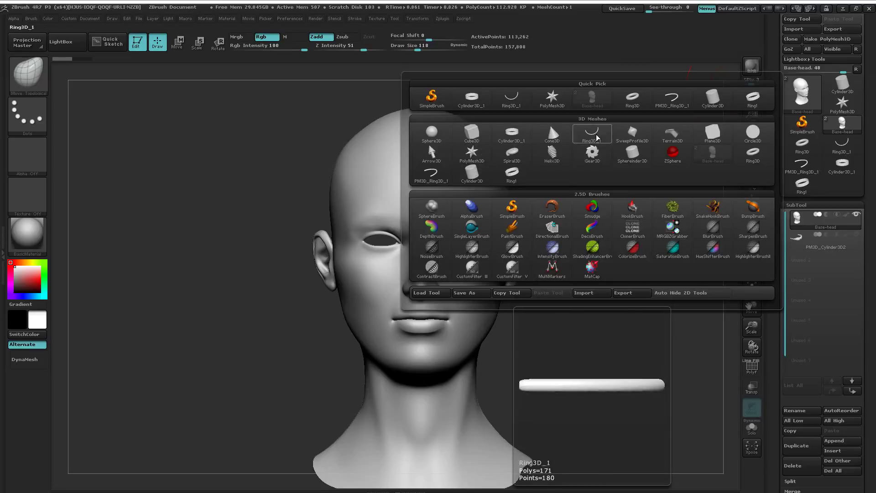
mouse_move(714, 133)
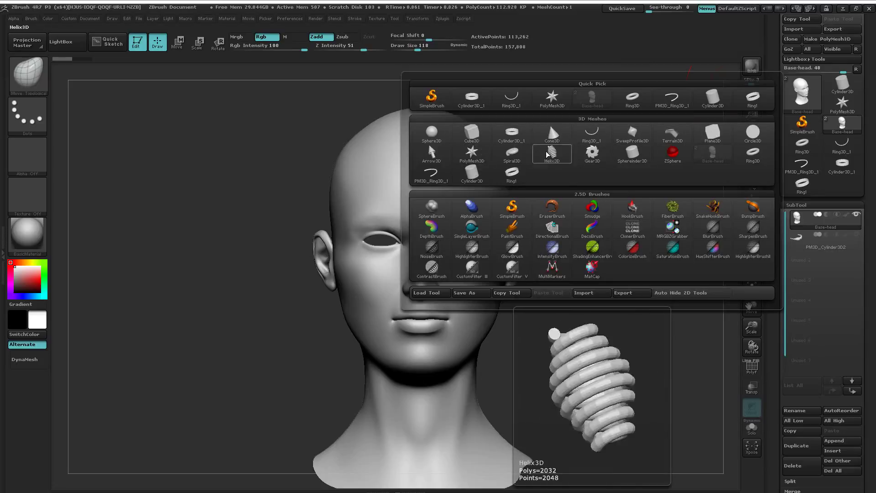
click(470, 175)
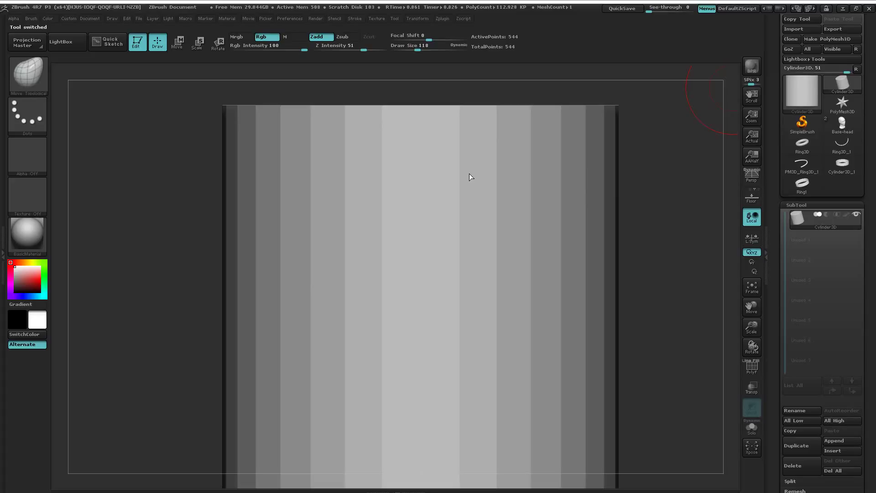
Show the cylinder's polyframe and raise its Inner Radius until only a thin-walled tube is left
scroll(846, 329, down, 10)
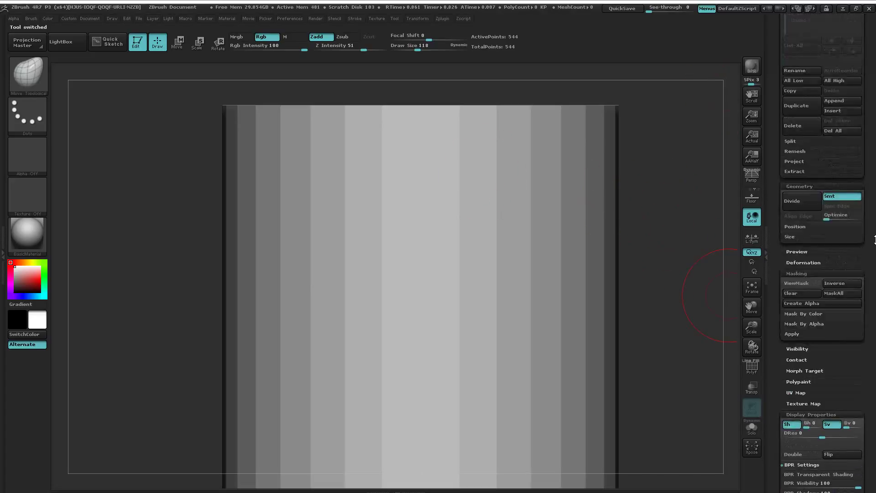
scroll(874, 186, up, 3)
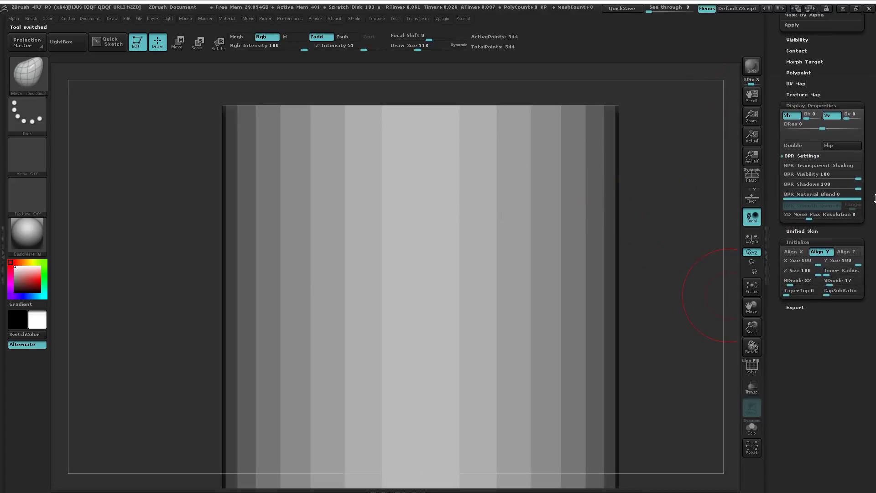
click(816, 106)
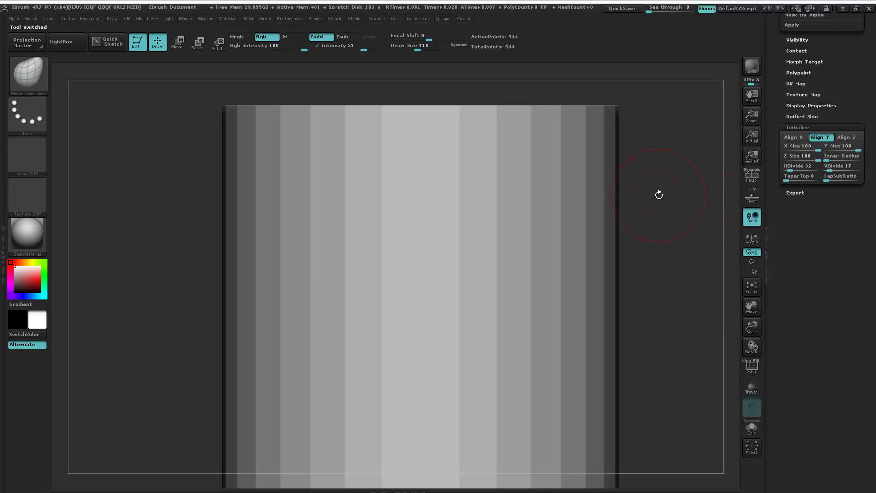
drag(659, 195, 672, 223)
key(shift+f)
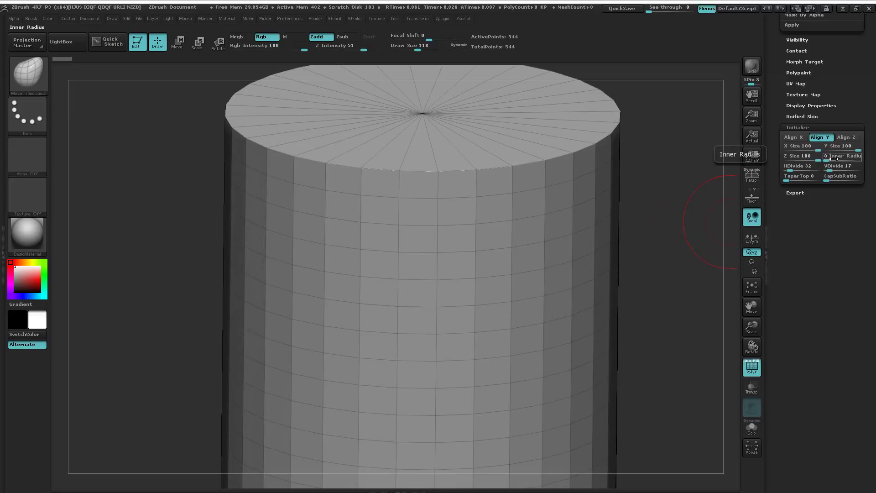
drag(829, 158, 858, 160)
drag(687, 188, 687, 214)
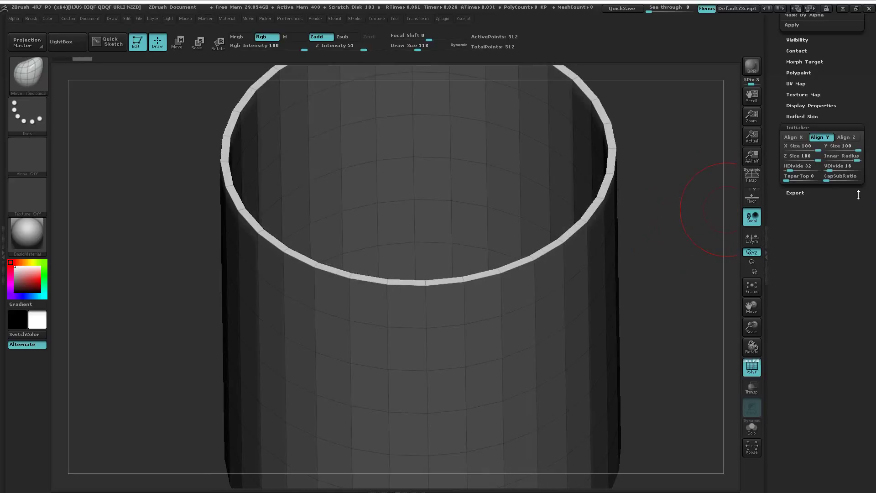
Shorten the tube to a Z Size of 29 and set its HDivide to 79
drag(655, 234, 657, 205)
drag(814, 161, 794, 163)
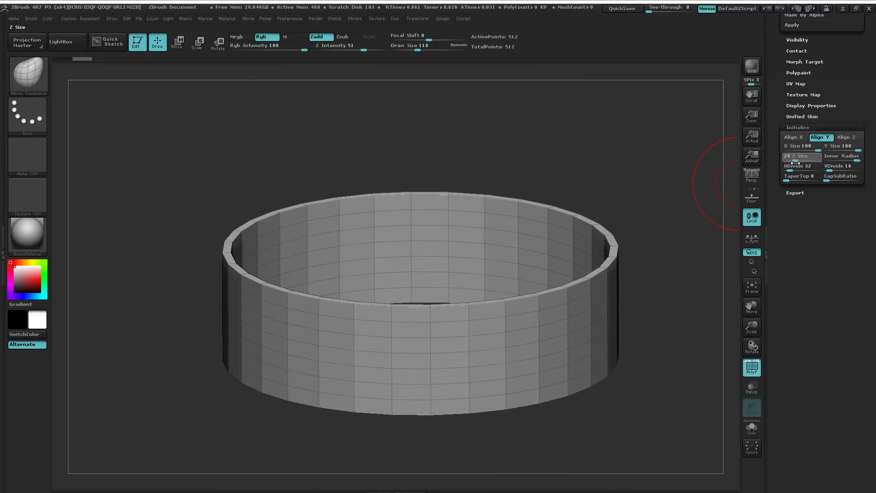
mouse_move(629, 219)
mouse_down()
mouse_move(661, 207)
mouse_move(621, 261)
mouse_move(634, 208)
mouse_up()
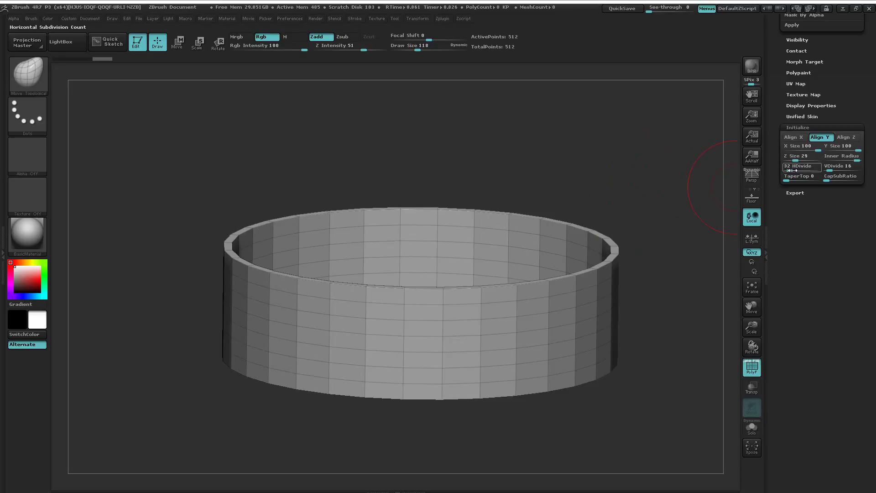
drag(789, 170, 796, 170)
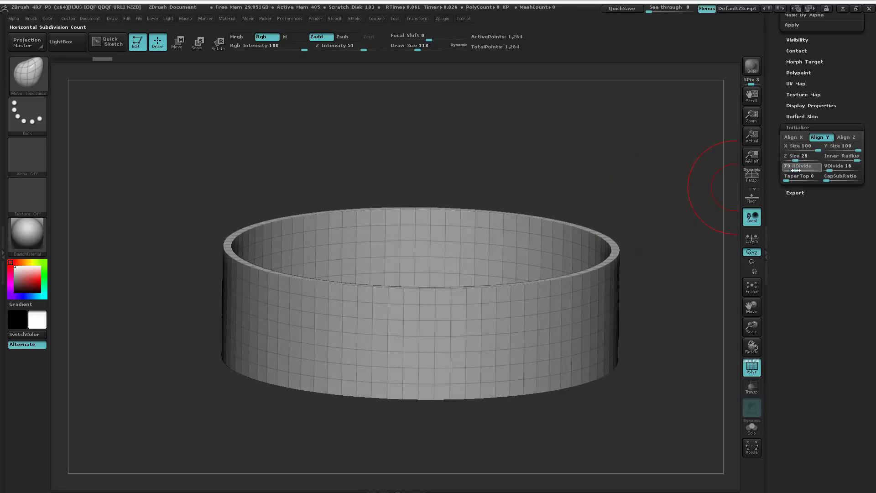
click(796, 170)
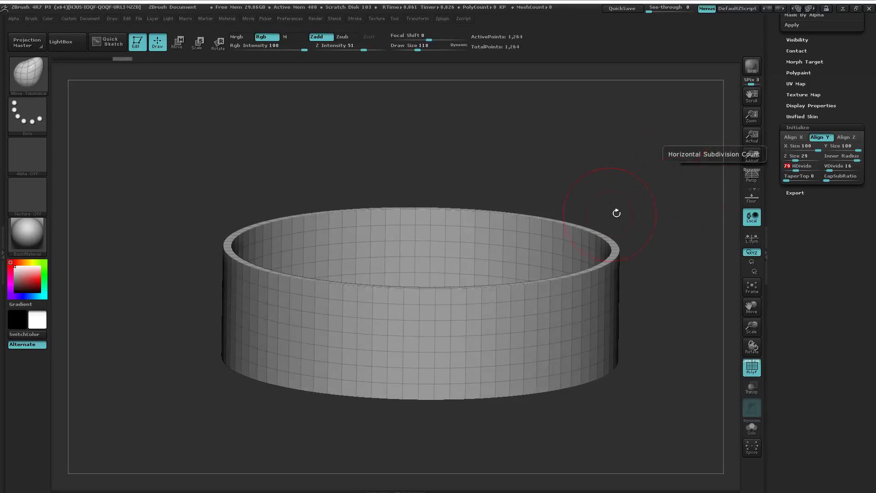
drag(616, 211, 563, 160)
Convert the ring into a PolyMesh3D and switch back to the Base-head tool
scroll(874, 236, up, 5)
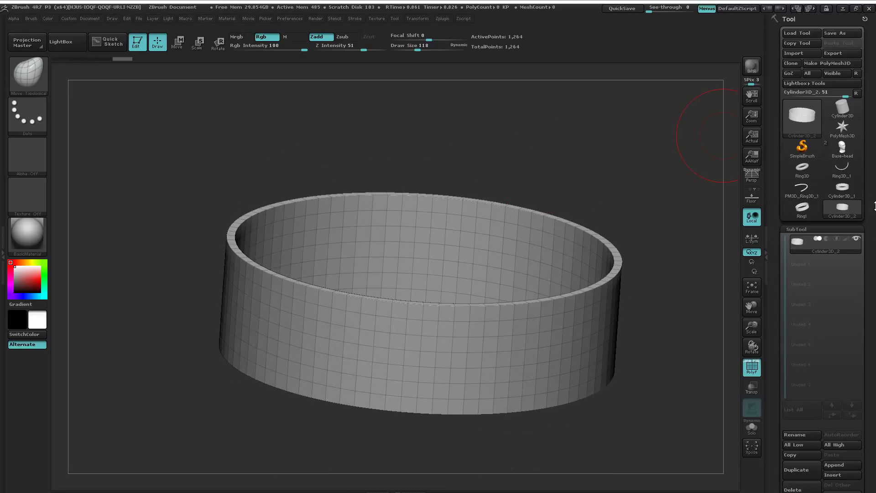
click(827, 63)
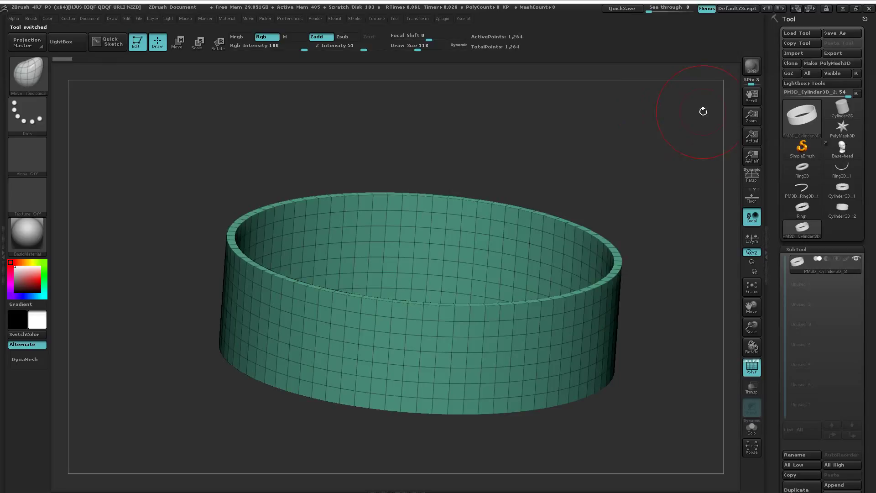
click(800, 120)
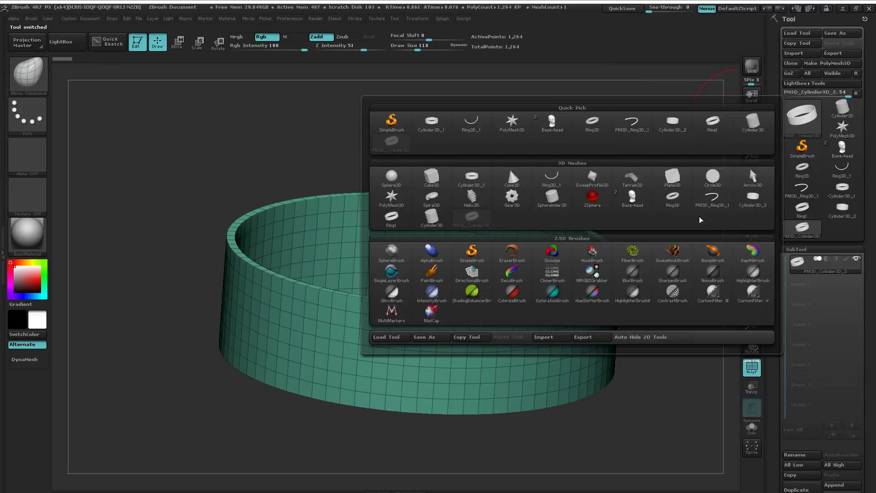
click(638, 203)
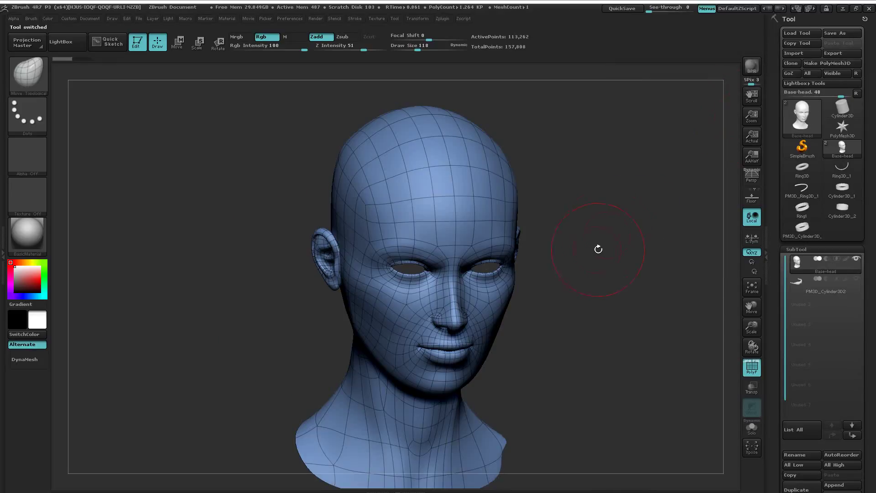
Insert the PM3D_Cylinder3D_2 ring as a subtool directly below Base-head
drag(875, 313, 875, 206)
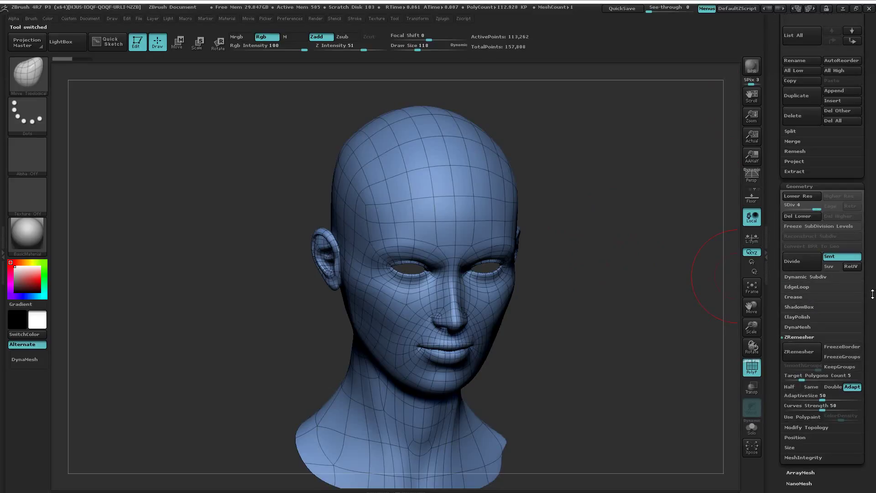
scroll(874, 329, down, 6)
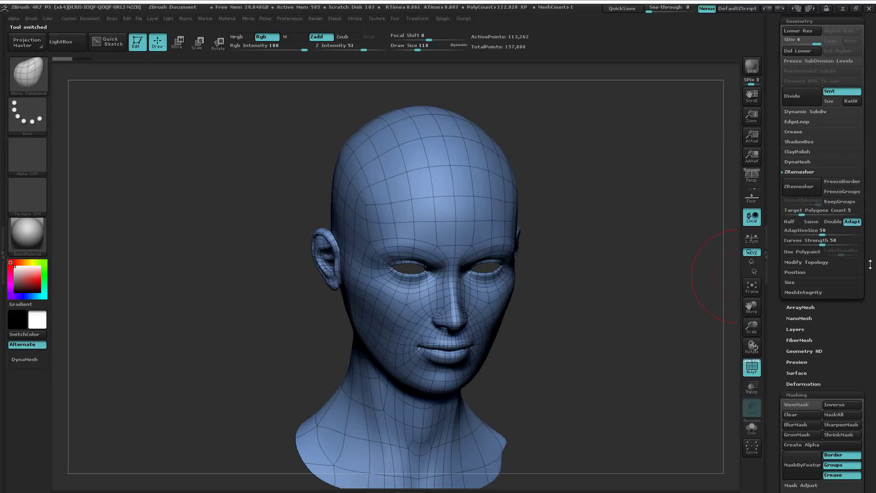
scroll(871, 299, up, 3)
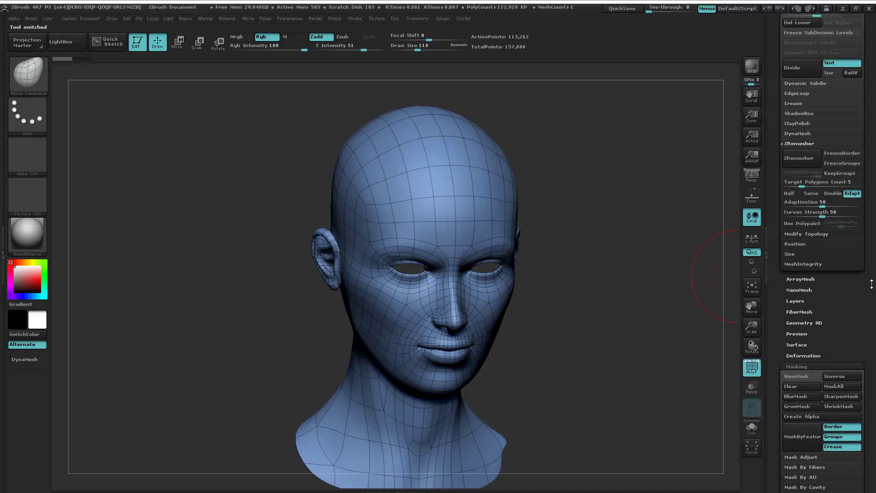
scroll(872, 290, up, 9)
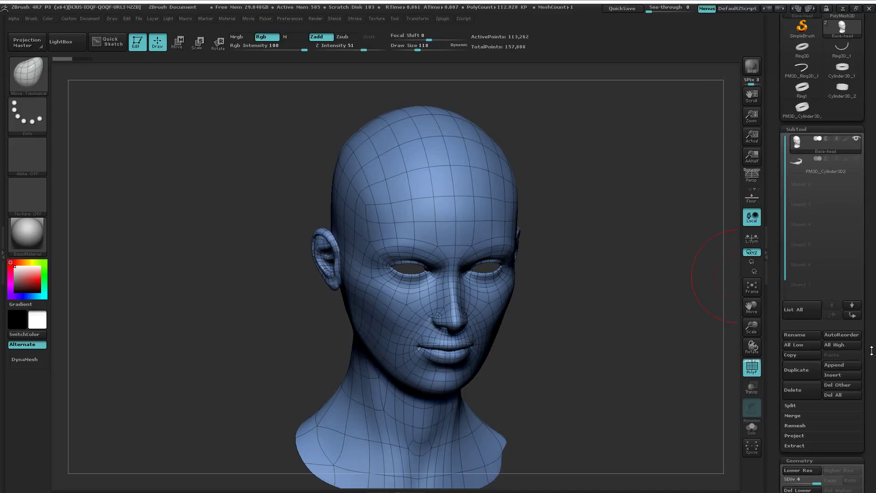
click(847, 374)
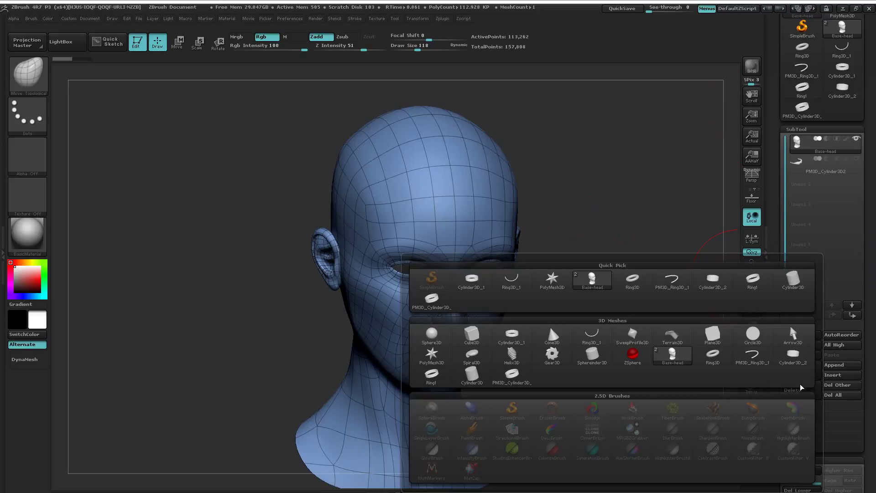
click(513, 374)
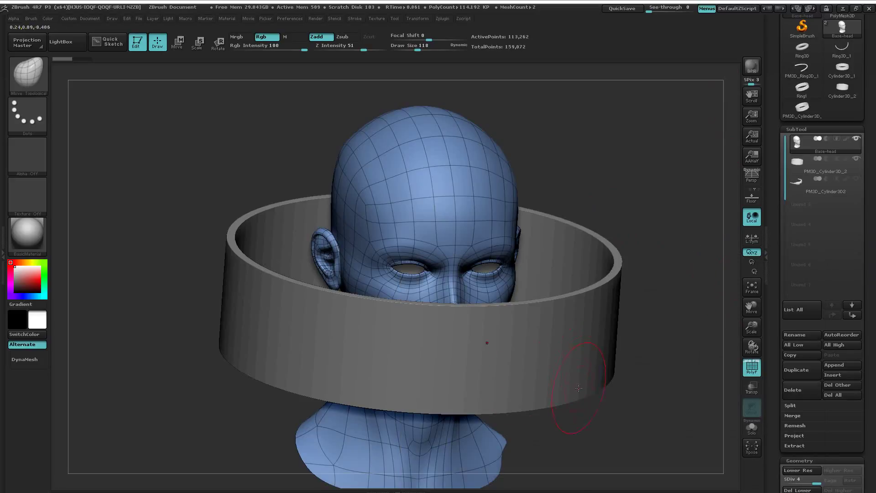
Make the ring the active subtool and view the whole ring and head straight from above
alt+click(545, 365)
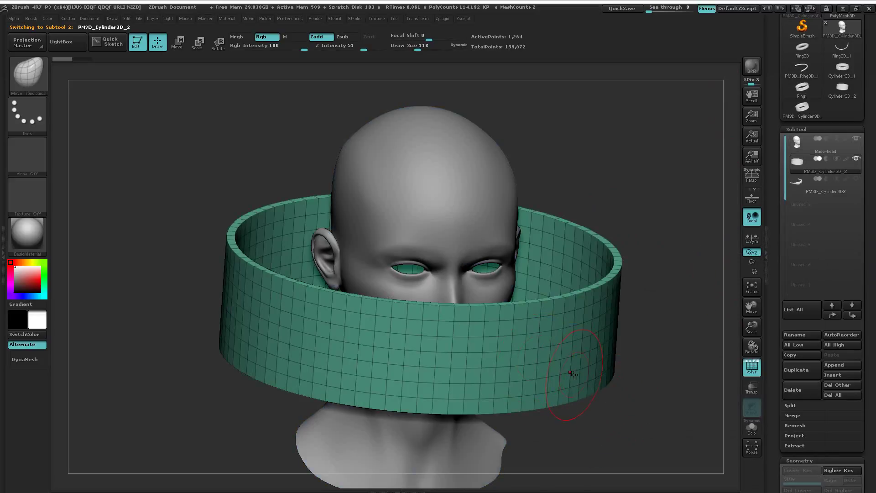
right_drag(572, 374, 570, 322)
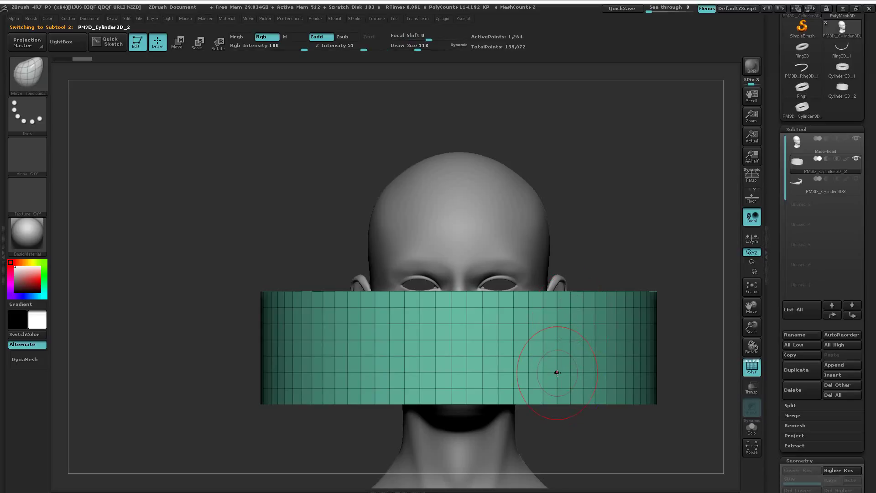
mouse_move(565, 395)
shift+mouse_down()
mouse_move(549, 299)
mouse_move(583, 344)
mouse_move(579, 368)
shift+mouse_up()
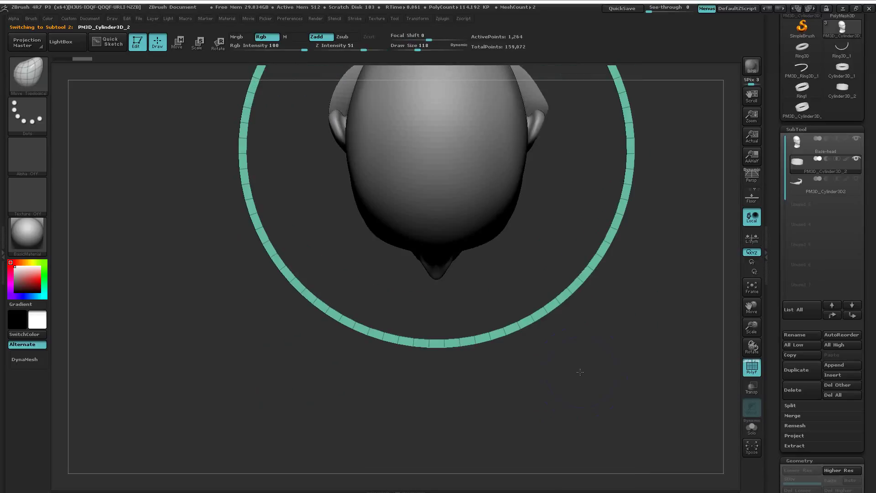
key(ctrl)
ctrl+right_drag(621, 375, 583, 366)
alt+right_drag(605, 327, 536, 390)
alt+drag(571, 366, 617, 365)
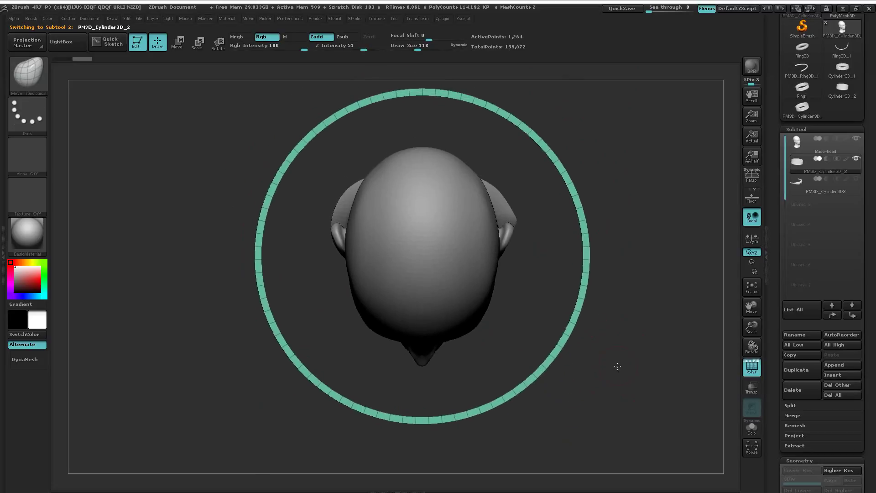
Scale the ring down to an XYZ Size of about 1.09 so it fits closely around the head
scroll(875, 386, down, 5)
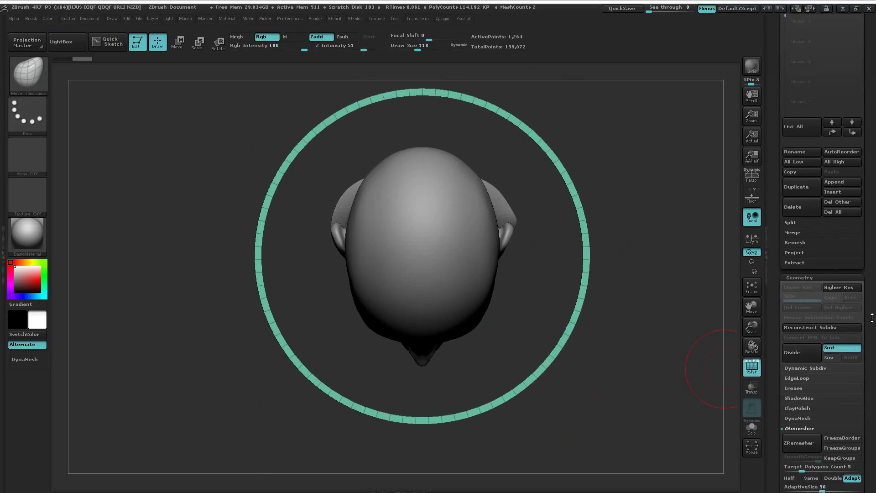
scroll(871, 338, down, 10)
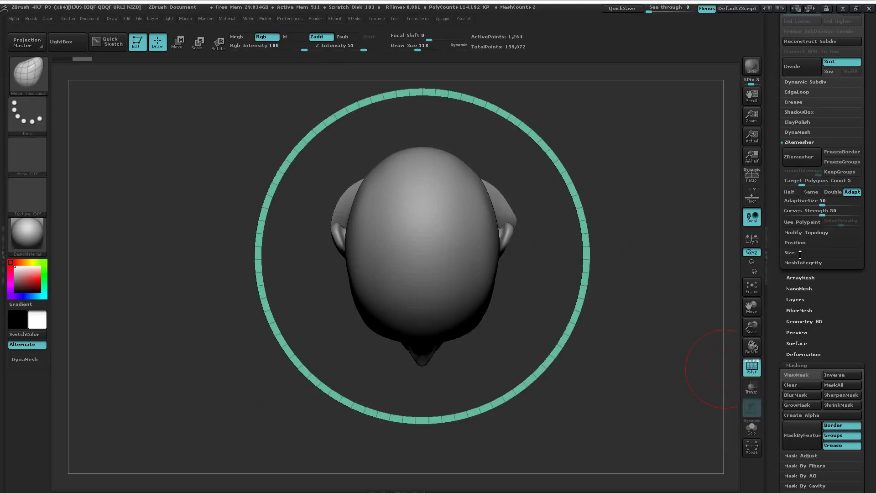
click(800, 253)
drag(808, 181, 802, 184)
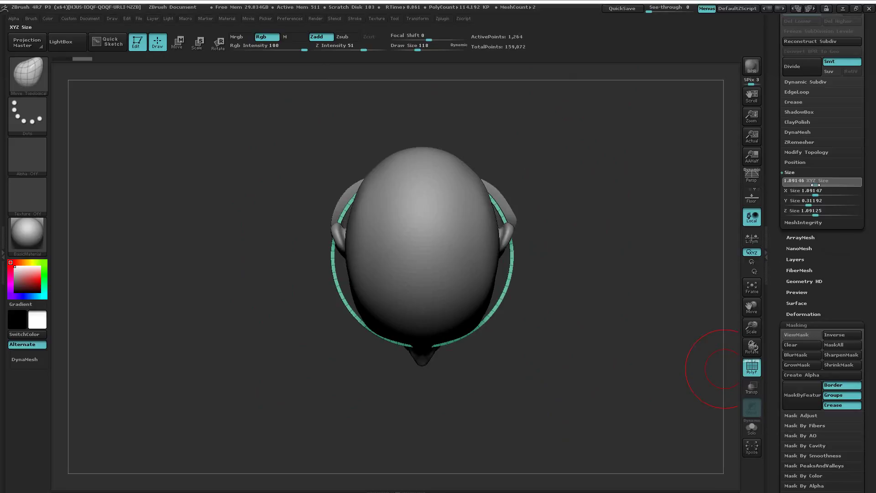
mouse_move(512, 361)
ctrl+right_down()
mouse_move(619, 337)
mouse_move(614, 322)
ctrl+right_up()
mouse_move(613, 322)
mouse_down()
mouse_move(609, 391)
mouse_move(612, 362)
mouse_up()
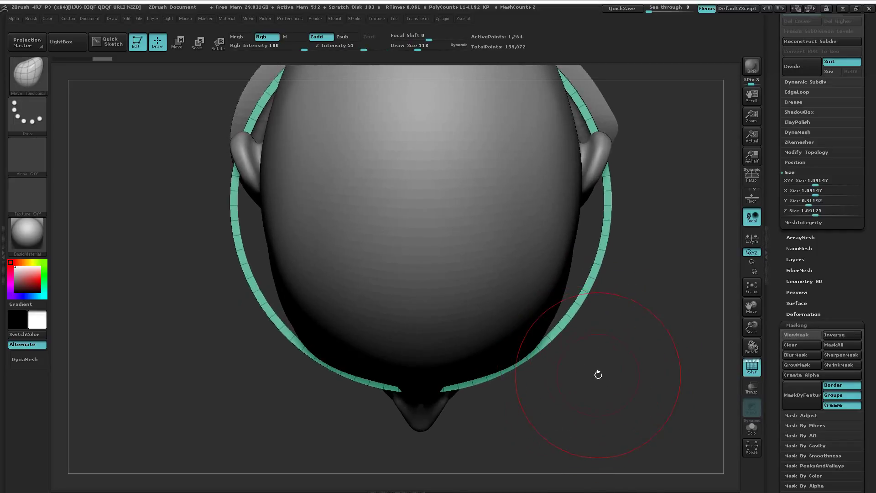
Move the ring straight up from the mouth area so it covers the eyes and the nose bridge
drag(543, 415, 610, 325)
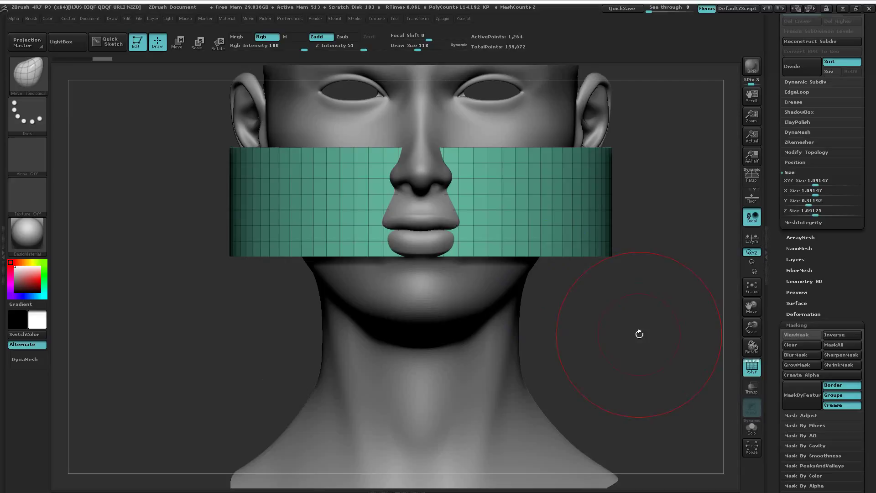
key(f)
key(w)
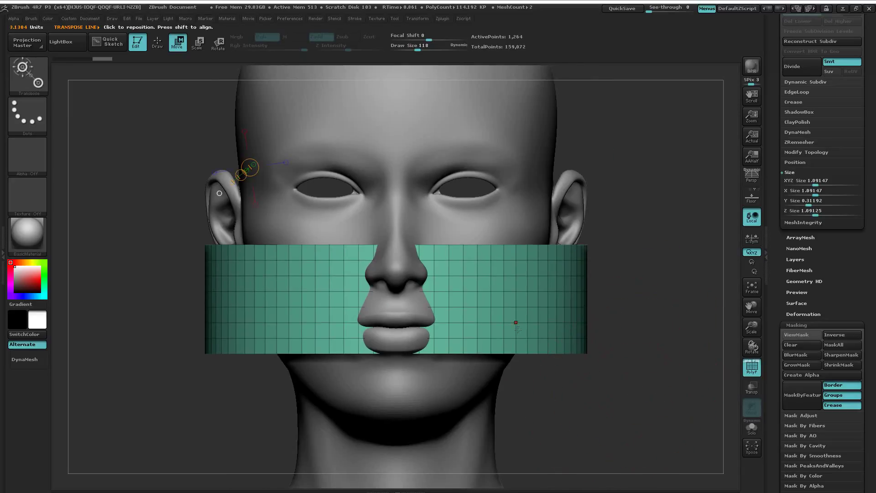
shift+drag(405, 277, 404, 165)
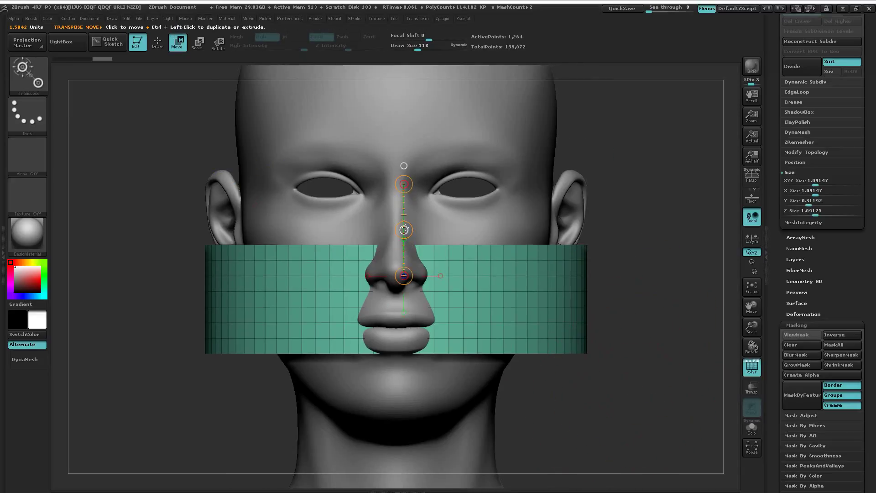
mouse_move(405, 230)
mouse_down()
mouse_move(405, 112)
mouse_move(405, 237)
mouse_move(406, 121)
mouse_move(405, 160)
mouse_move(405, 142)
mouse_up()
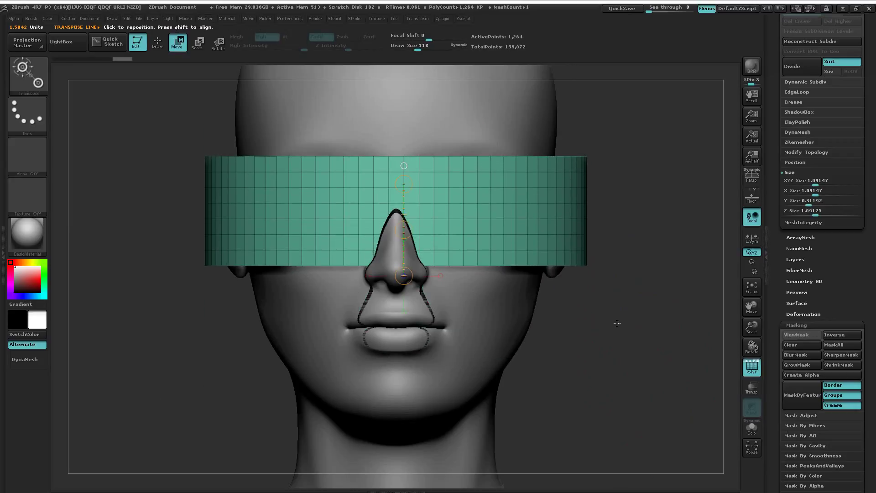
Turn on ghosted transparency and raise the ring slightly so it sits centred over the eyes
click(752, 428)
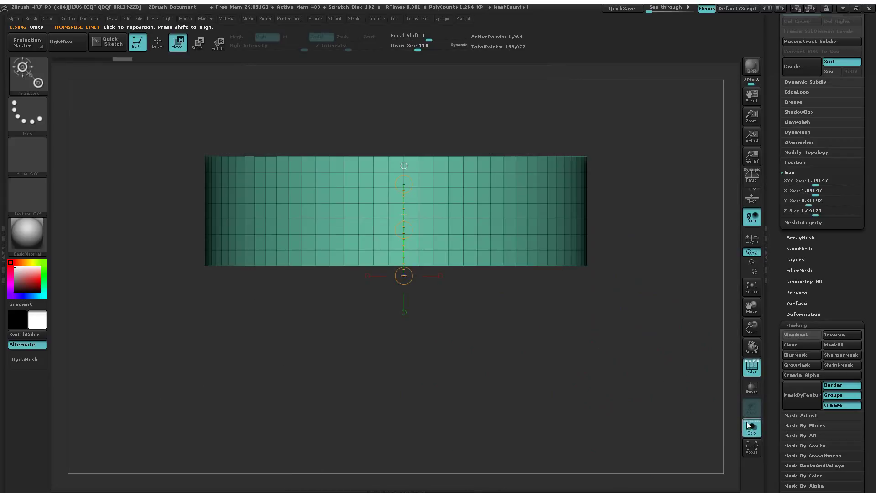
click(749, 427)
click(752, 388)
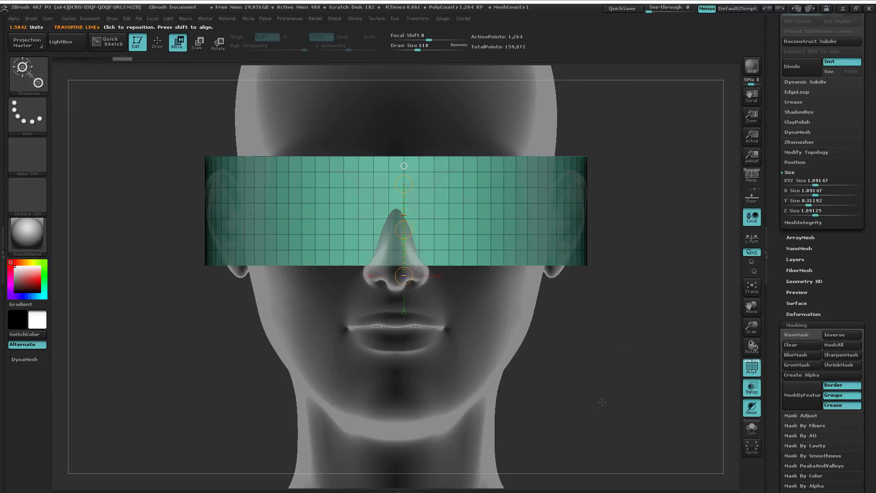
ctrl+right_drag(553, 395, 601, 452)
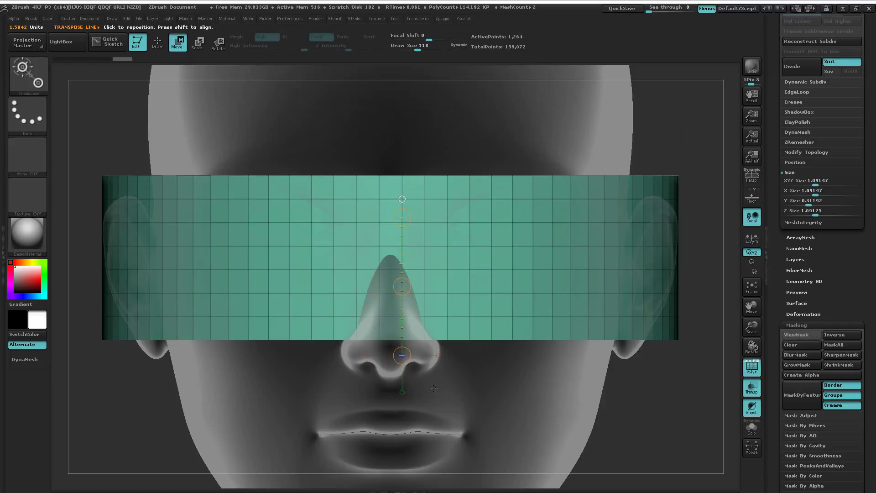
drag(404, 274, 404, 255)
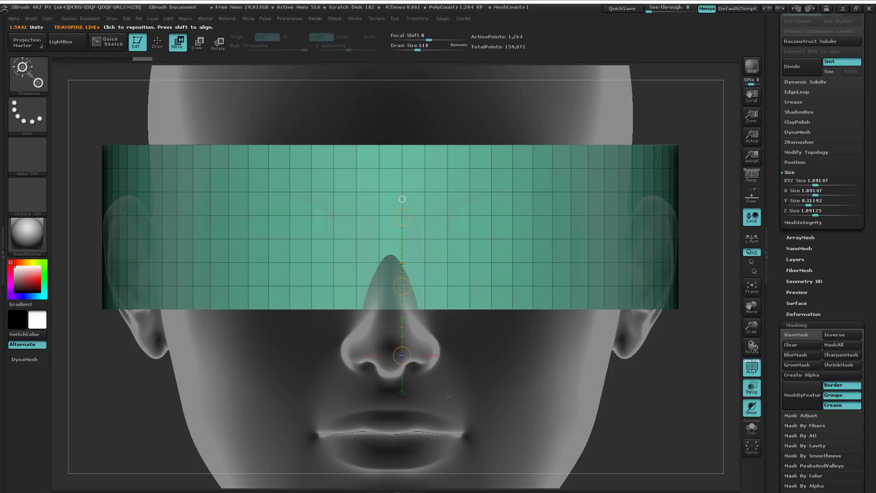
Turn transparency off and examine the ring's height and fit on the head from the front and side profile
right_drag(447, 396, 550, 369)
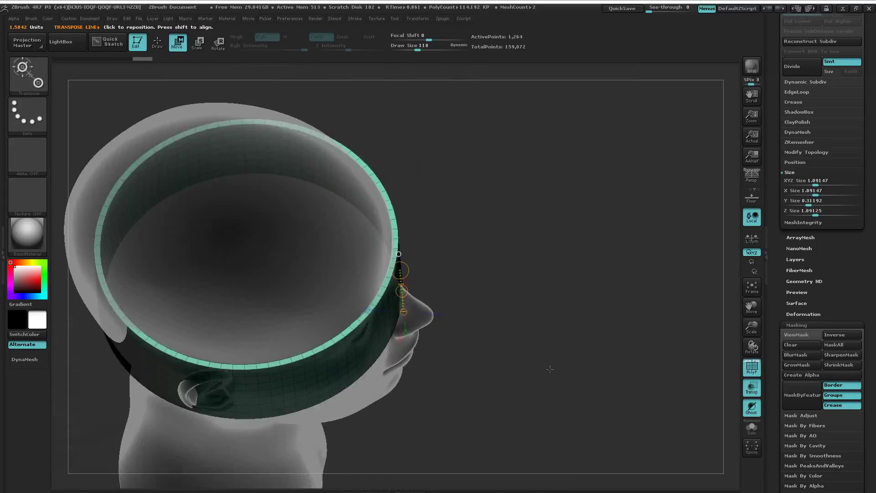
shift+drag(550, 369, 510, 300)
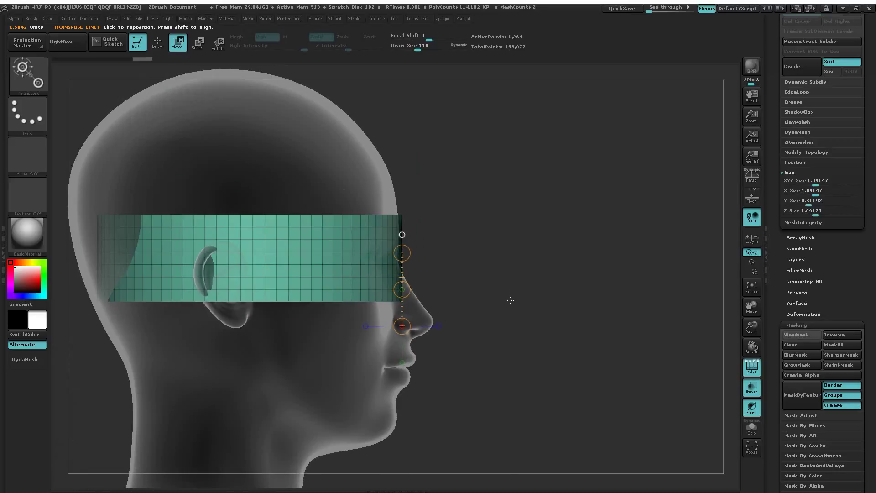
click(751, 387)
drag(543, 380, 471, 367)
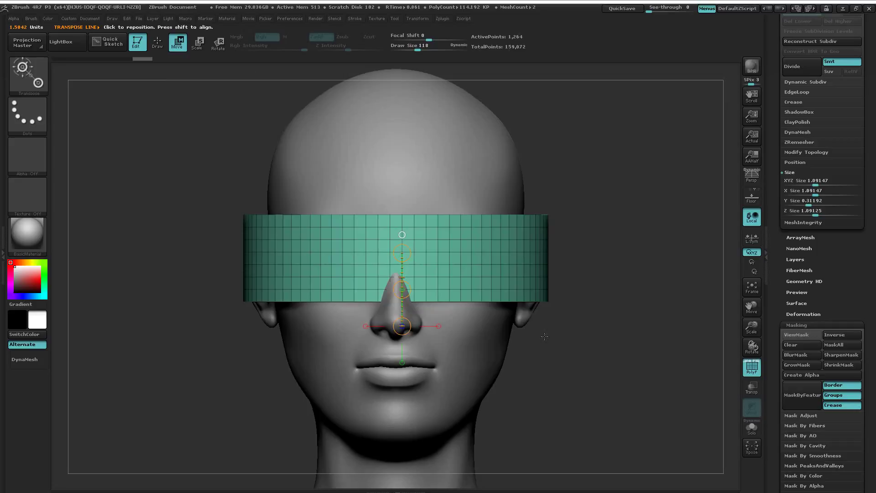
drag(544, 336, 547, 404)
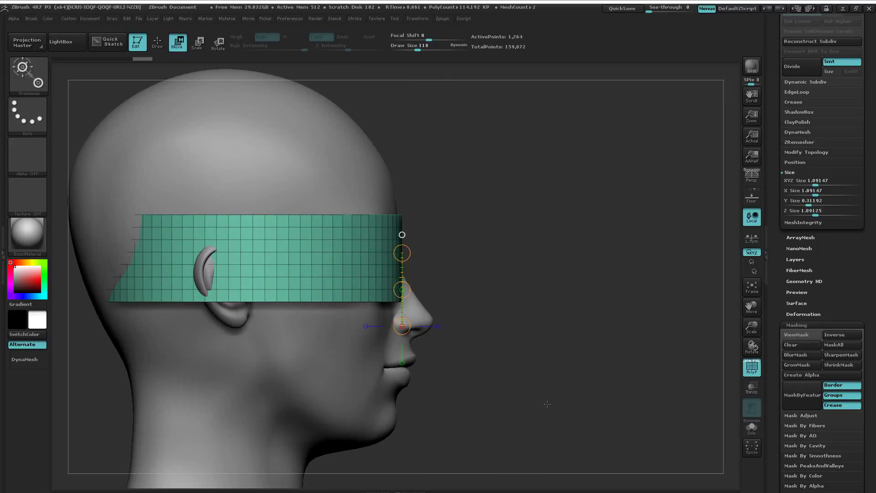
alt+right_drag(504, 384, 615, 373)
ctrl+right_drag(591, 408, 571, 411)
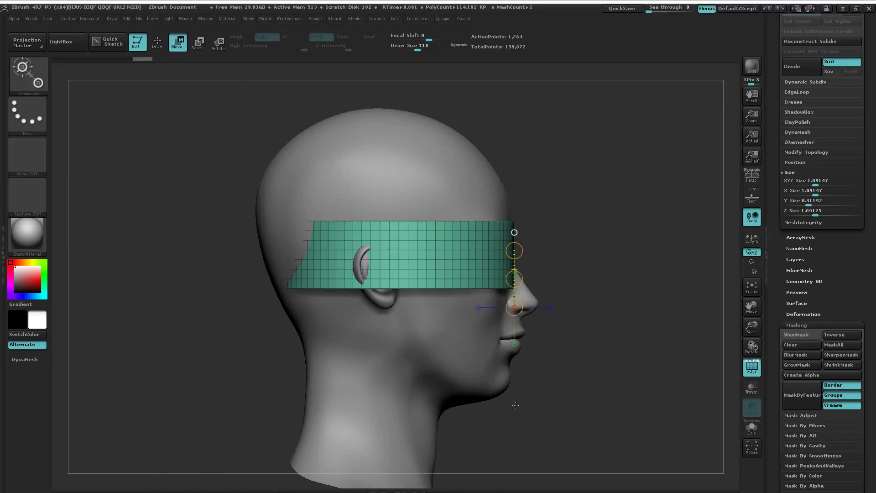
mouse_move(515, 405)
alt+right_down()
mouse_move(578, 409)
mouse_move(529, 399)
alt+right_up()
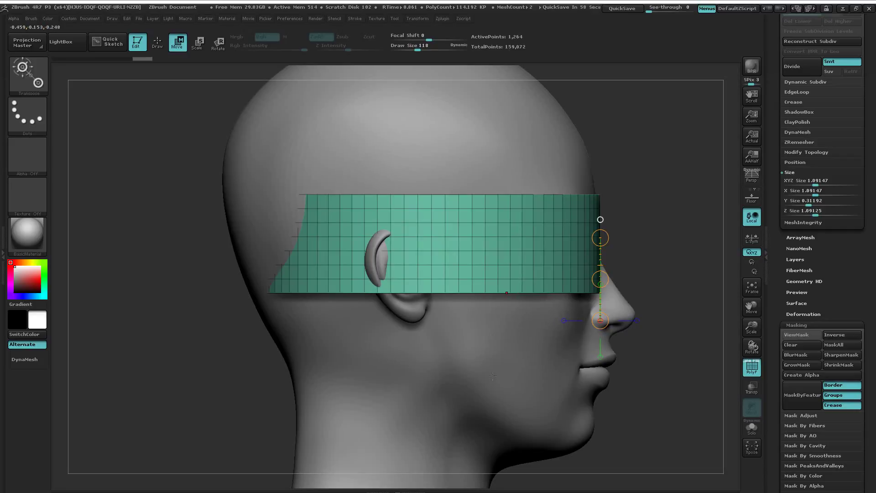
Trim away the back of the ring with a vertical TrimCurve cut just behind the ear
key(q)
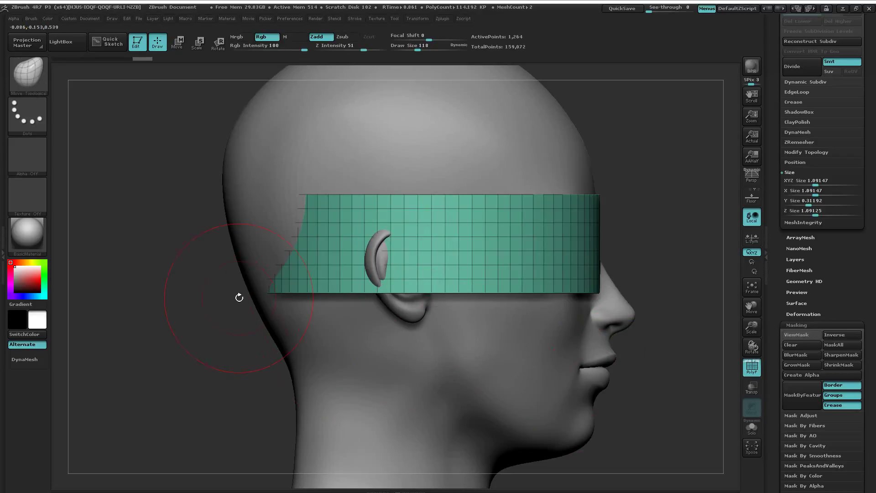
ctrl+shift+click(37, 83)
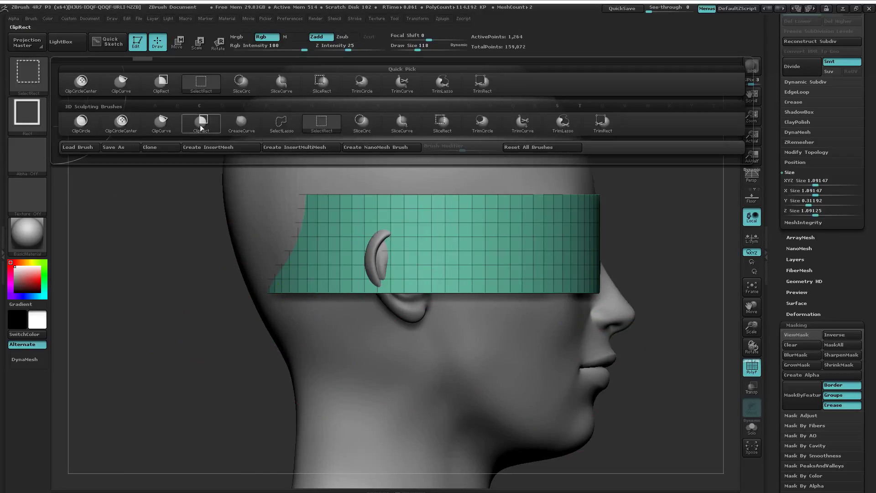
click(521, 122)
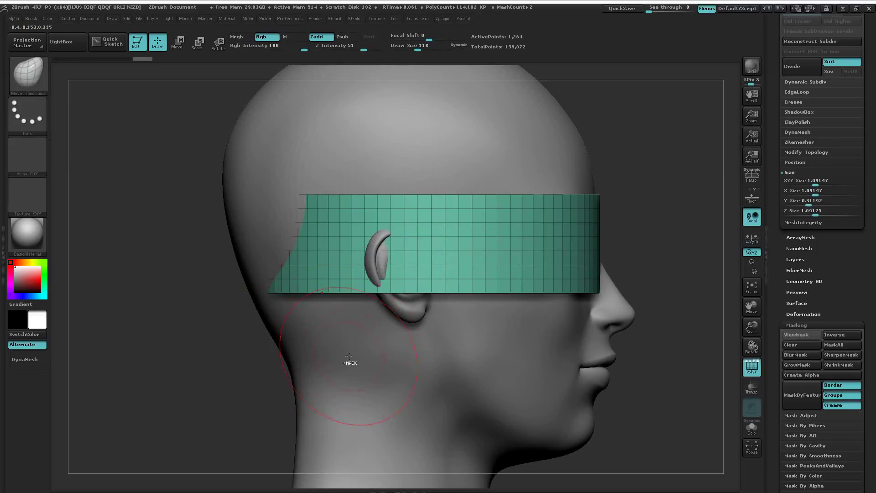
key(ctrl+shift)
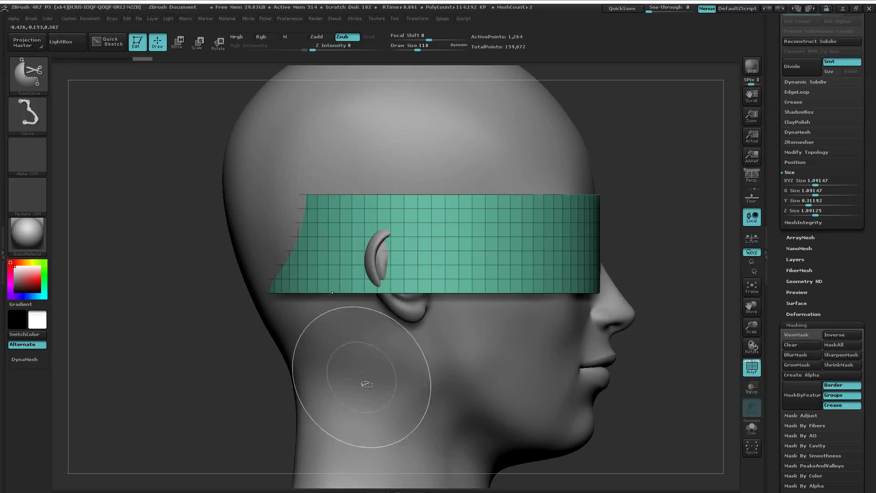
ctrl+shift+drag(349, 405, 354, 308)
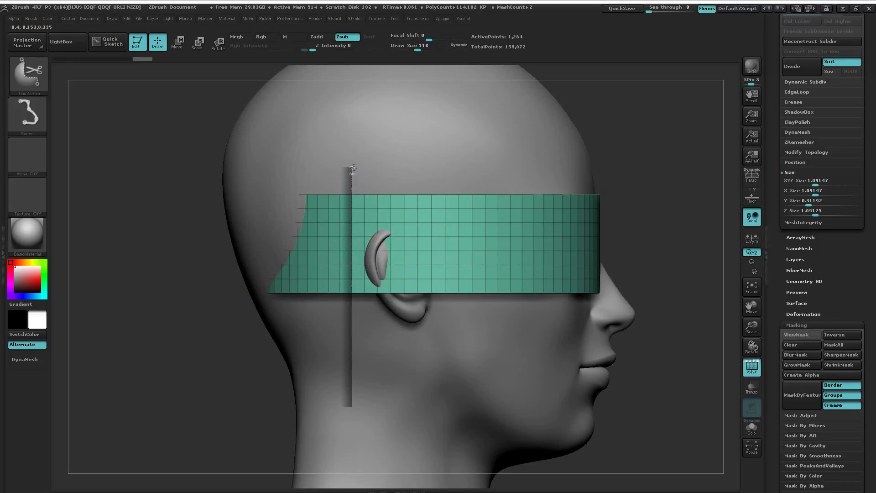
drag(353, 167, 355, 134)
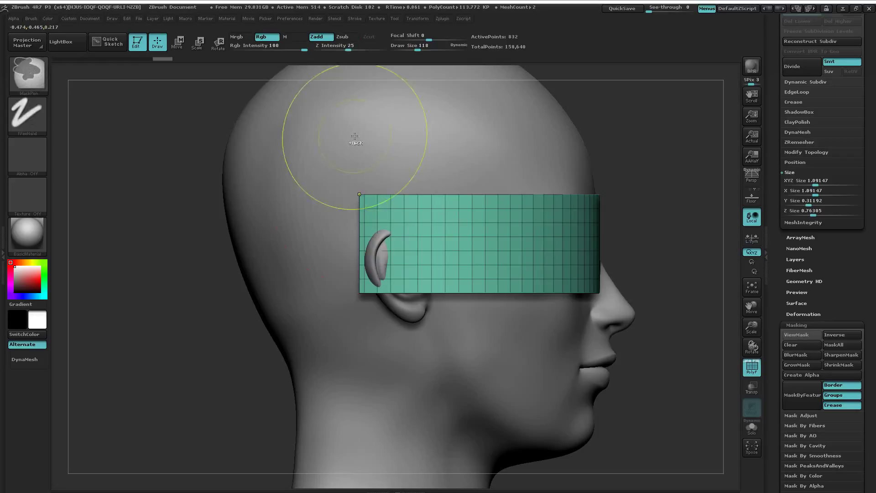
In side profile, try a curved slice along the band's upper edge, running level from the ear and rising near the brow
right_drag(301, 269, 316, 284)
drag(317, 284, 337, 293)
mouse_move(337, 293)
right_down()
mouse_move(304, 290)
mouse_move(278, 313)
mouse_move(324, 312)
right_up()
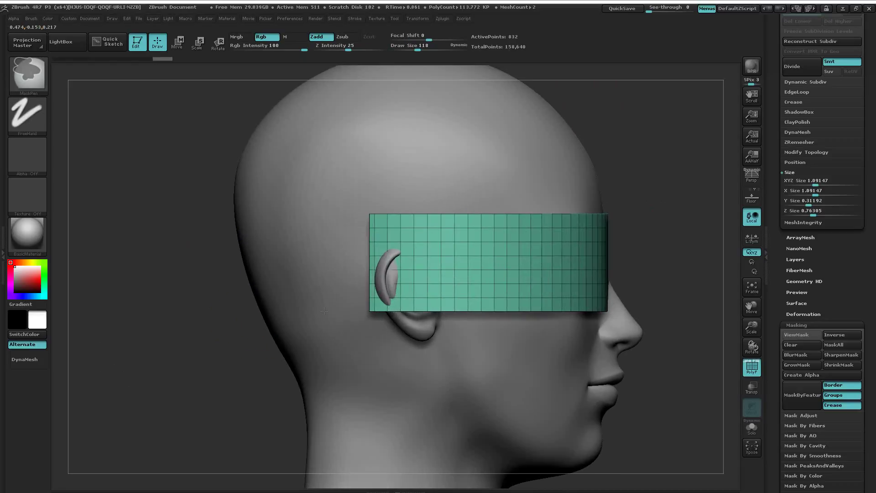
alt+drag(353, 322, 297, 287)
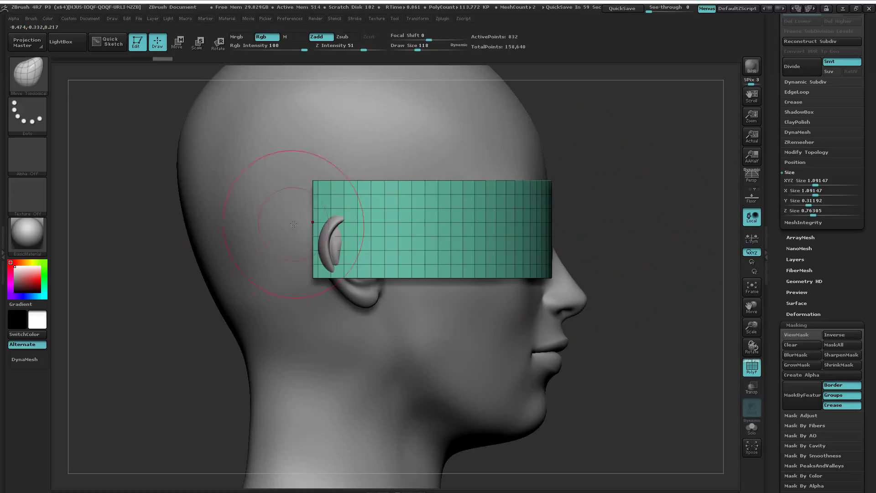
ctrl+right_drag(622, 242, 636, 243)
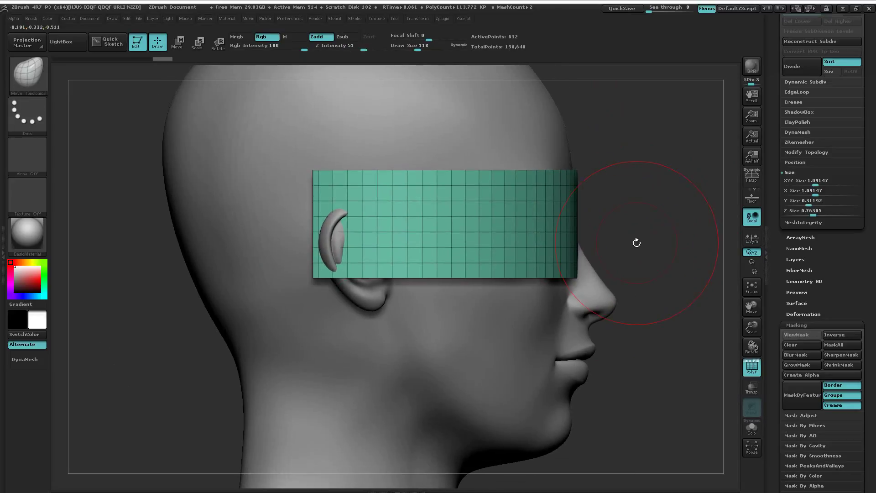
drag(636, 242, 605, 227)
shift+drag(564, 276, 511, 279)
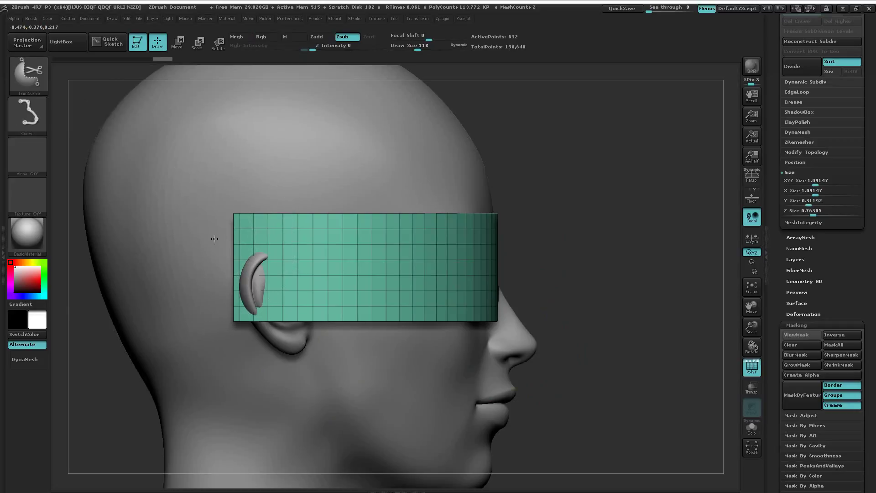
drag(214, 238, 420, 235)
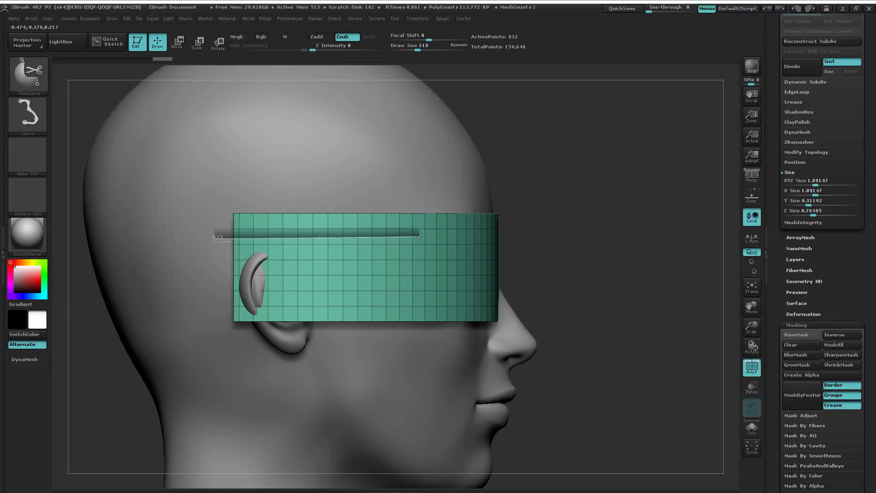
mouse_move(419, 236)
mouse_down()
mouse_move(405, 238)
mouse_move(428, 224)
mouse_move(479, 220)
mouse_up()
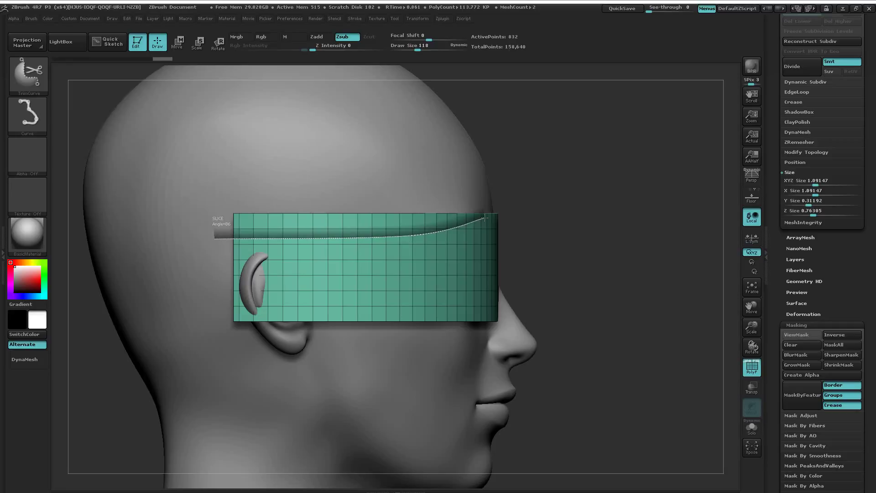
drag(484, 218, 531, 225)
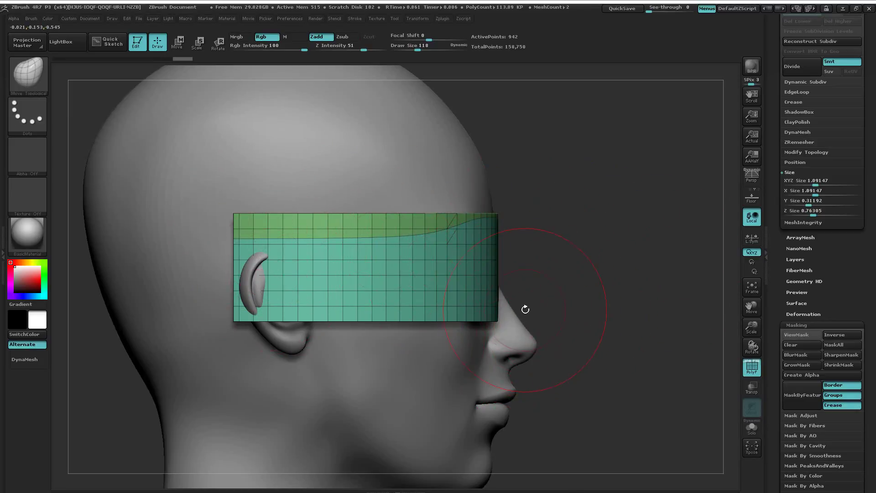
Try a curved slice along the band's lower edge, rising from below the eyes to mid-height at the ear
key(ctrl+shift)
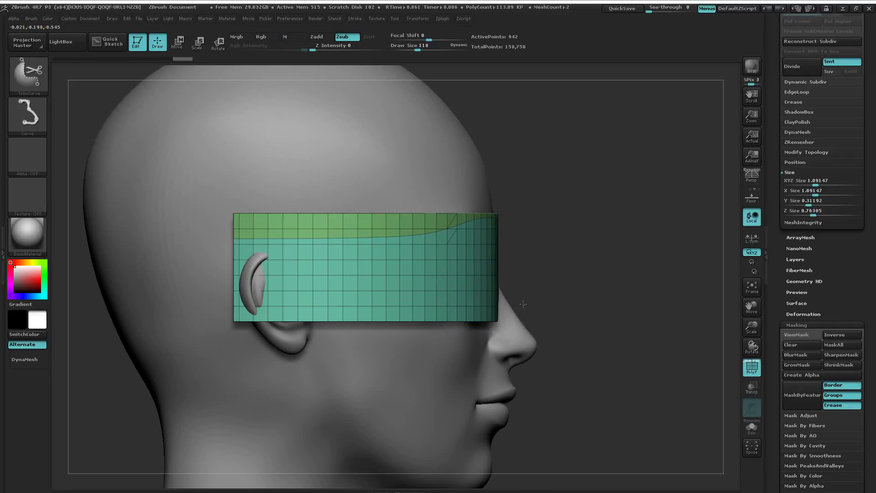
mouse_move(510, 309)
ctrl+shift+mouse_down()
mouse_move(479, 306)
mouse_move(441, 322)
ctrl+shift+mouse_up()
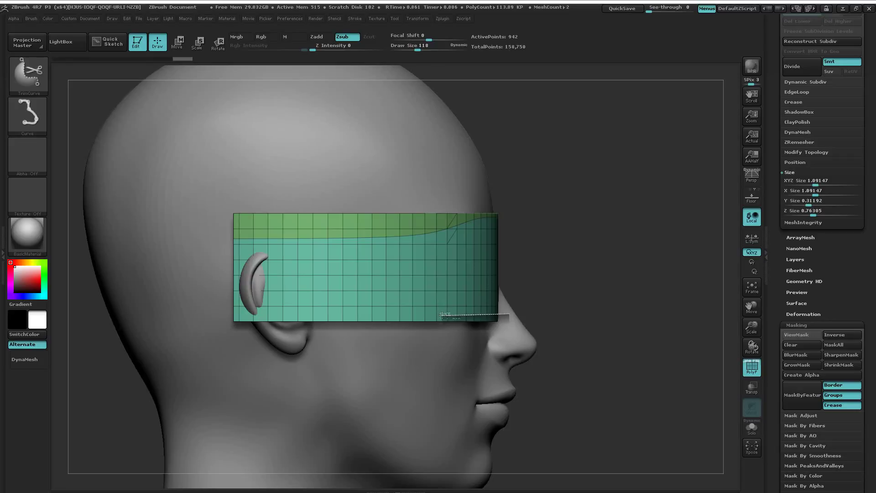
mouse_move(422, 304)
mouse_down()
mouse_move(365, 271)
mouse_move(195, 254)
mouse_up()
mouse_move(599, 331)
mouse_down()
mouse_move(542, 320)
mouse_move(576, 349)
mouse_move(591, 320)
mouse_move(351, 263)
mouse_up()
key(ctrl)
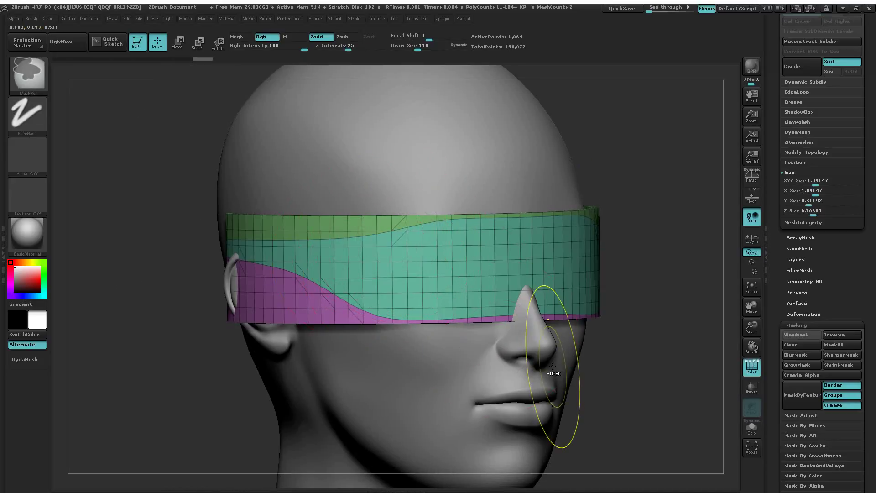
Undo both the upper and lower curved slices on the band
key(ctrl+z)
key(ctrl+z)
shift+drag(492, 365, 515, 357)
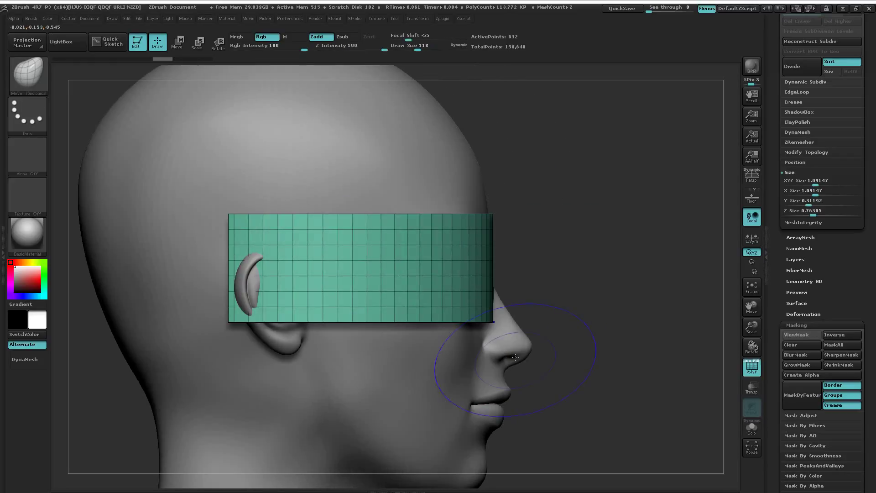
Slice the band's upper edge with a gentle curve descending from the brow to above the ear
key(ctrl+shift)
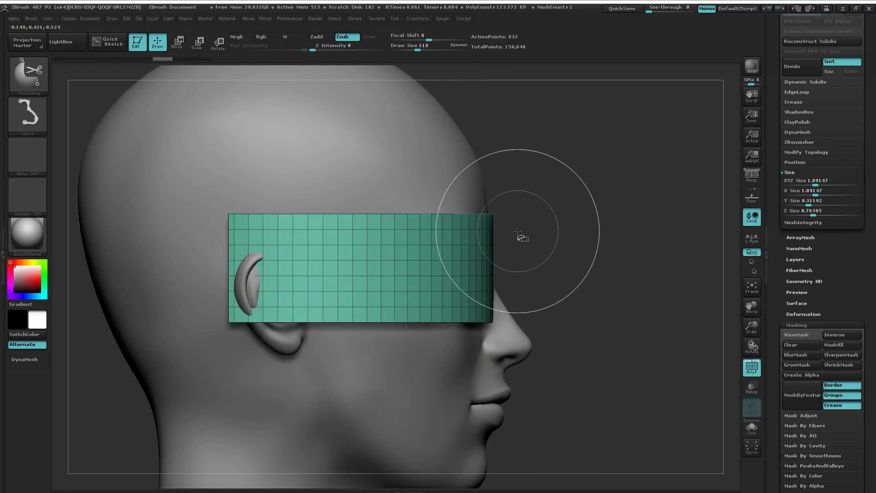
mouse_move(517, 226)
ctrl+shift+mouse_down()
mouse_move(476, 217)
mouse_move(341, 236)
ctrl+shift+mouse_up()
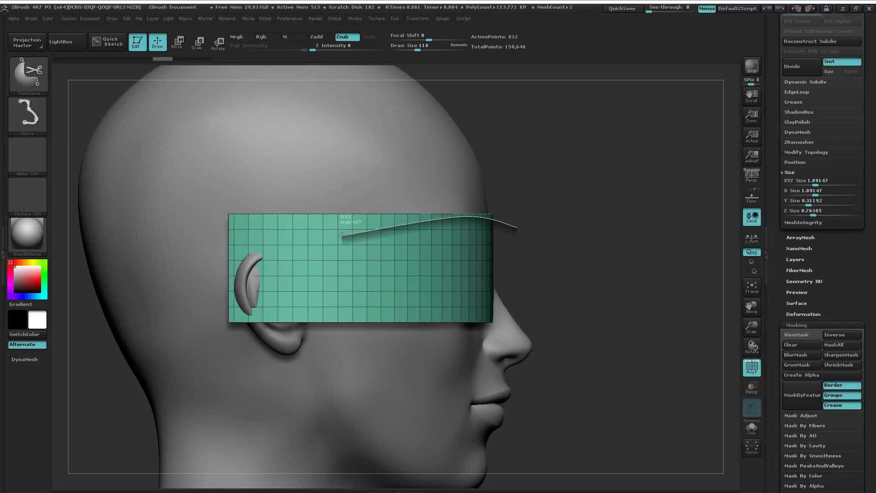
ctrl+shift+drag(341, 236, 200, 243)
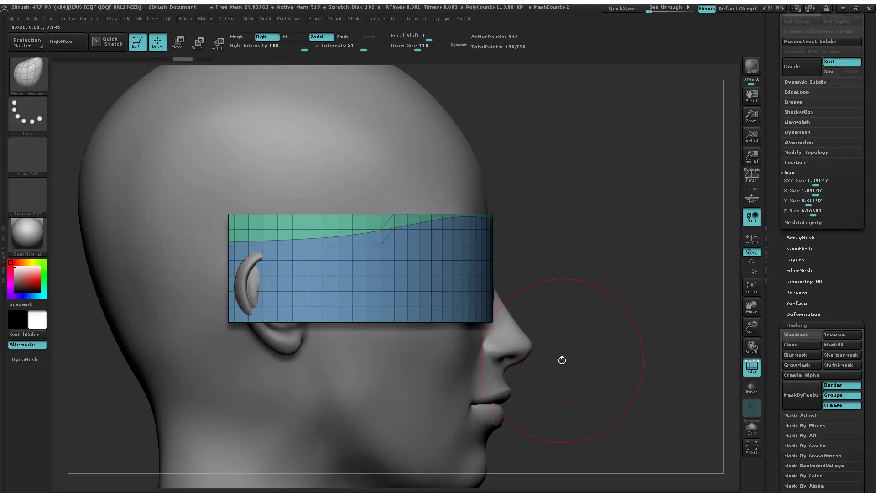
mouse_move(561, 357)
mouse_down()
mouse_move(519, 359)
mouse_move(553, 348)
mouse_move(539, 348)
mouse_up()
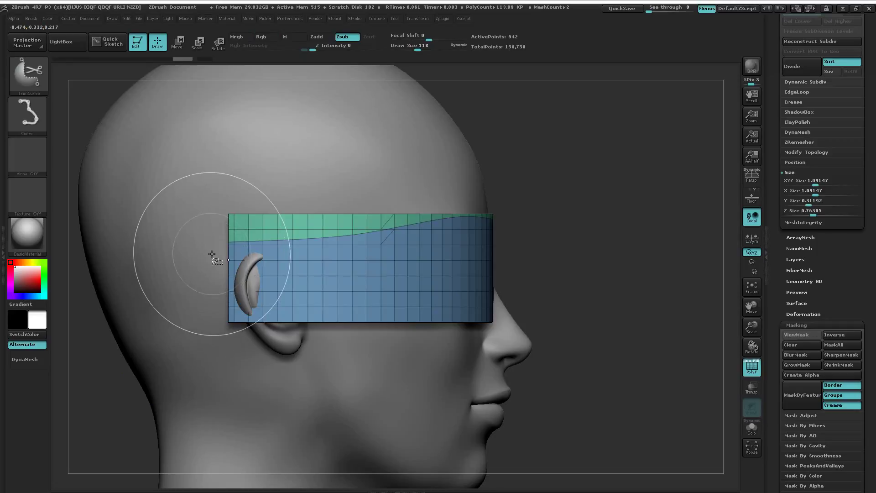
Slice the band's lower part with a curve running from mid-height at the ear down to the lower edge near the nose
mouse_move(213, 254)
ctrl+shift+mouse_down()
mouse_move(351, 260)
mouse_move(343, 267)
mouse_move(397, 279)
mouse_move(465, 313)
mouse_move(526, 313)
ctrl+shift+mouse_up()
mouse_move(661, 315)
mouse_down()
mouse_move(519, 318)
mouse_move(570, 323)
mouse_up()
right_drag(321, 371, 359, 373)
mouse_move(420, 385)
ctrl+right_down()
mouse_move(391, 373)
mouse_move(435, 332)
ctrl+right_up()
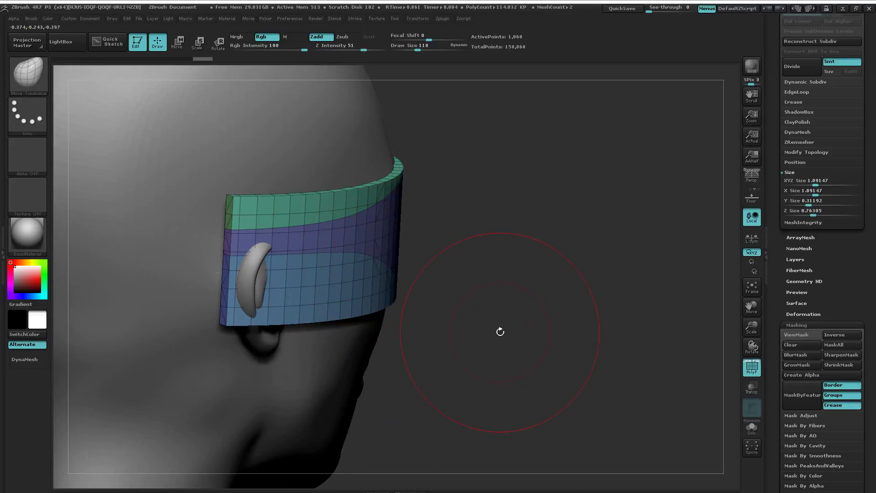
drag(500, 332, 401, 255)
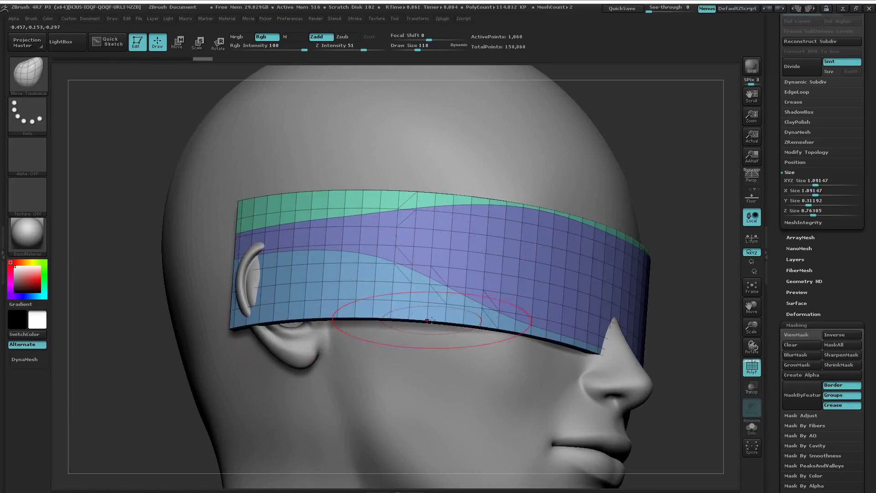
right_drag(396, 317, 479, 369)
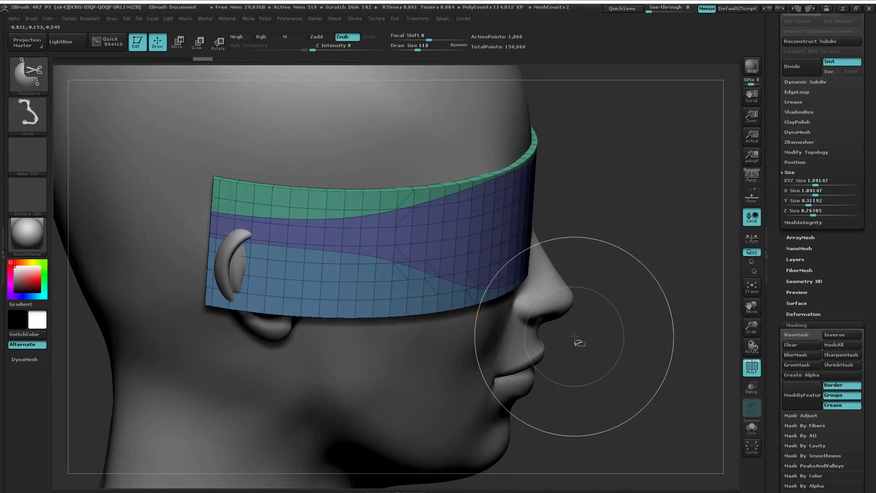
Isolate the middle polygroup to check the visor's shape, and show the whole band again
ctrl+shift+click(471, 251)
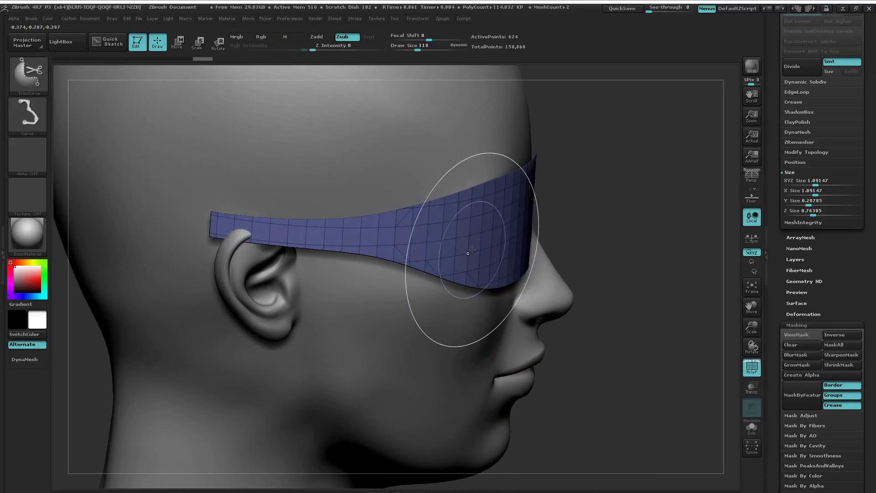
mouse_move(392, 330)
mouse_down()
mouse_move(399, 377)
mouse_move(384, 323)
mouse_up()
ctrl+shift+click(552, 366)
drag(552, 365, 505, 362)
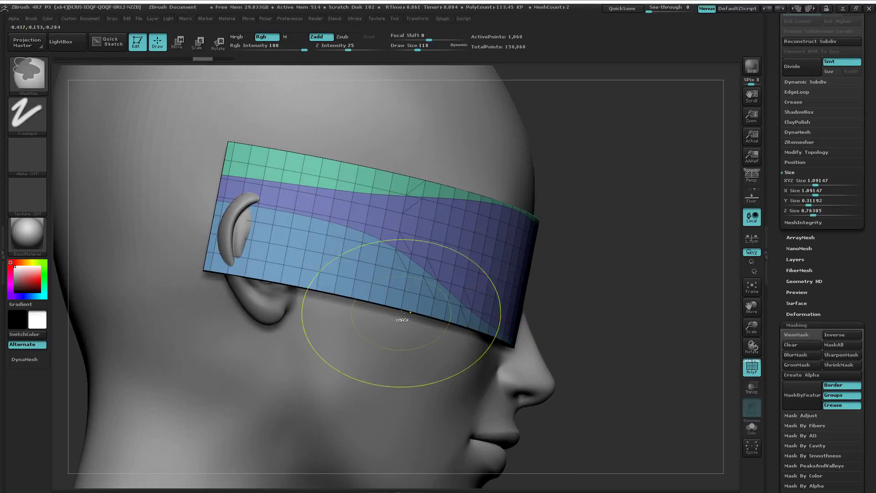
Isolate the lower side polygroup, switch to the SelectRect brush, and invert visibility to hide that polygroup
key(shift)
ctrl+shift+click(342, 266)
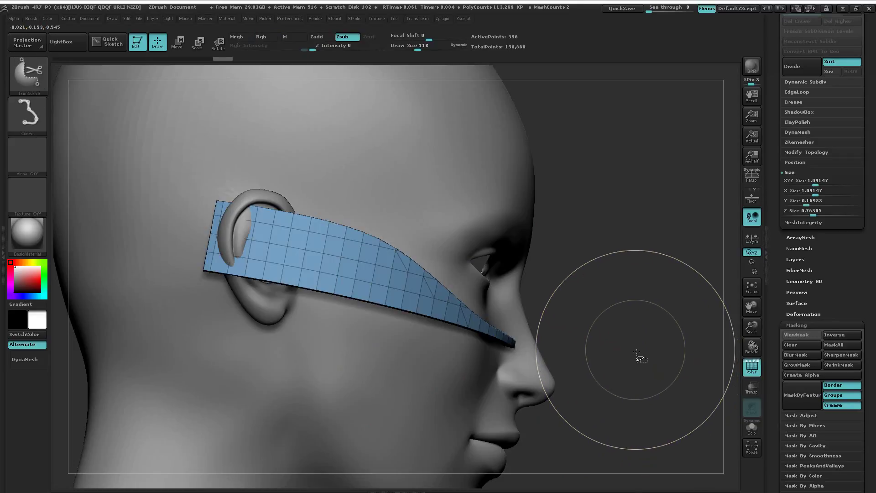
ctrl+shift+drag(640, 359, 665, 386)
key(ctrl+shift)
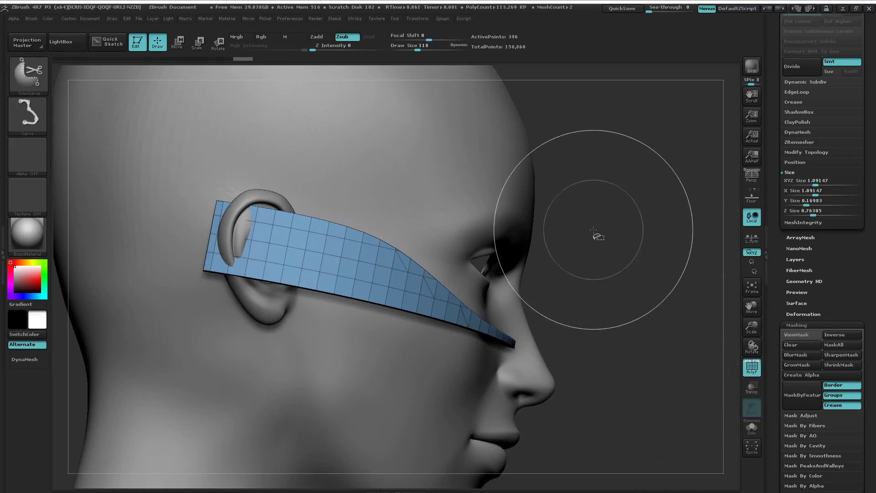
click(28, 73)
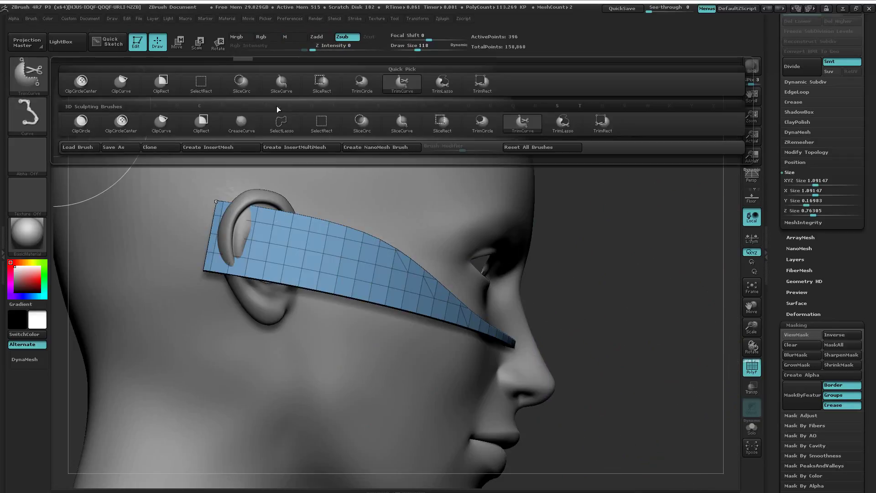
click(313, 122)
key(ctrl+shift)
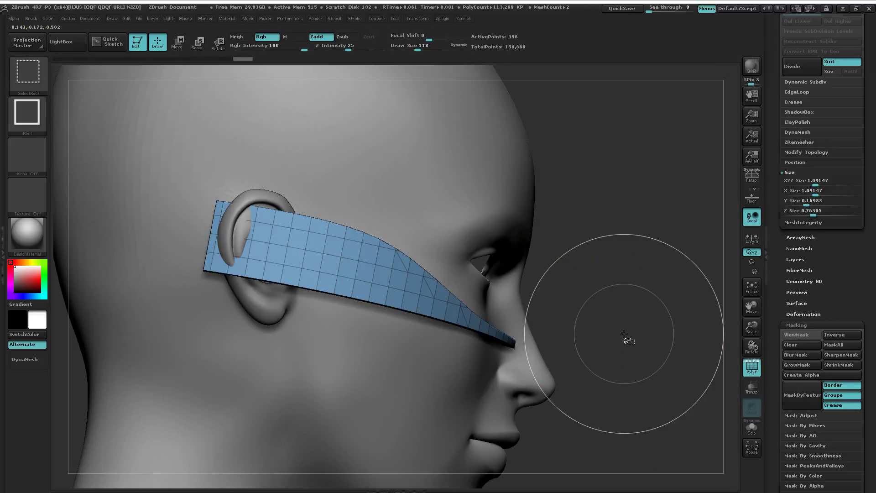
ctrl+shift+drag(630, 341, 669, 381)
drag(626, 313, 631, 317)
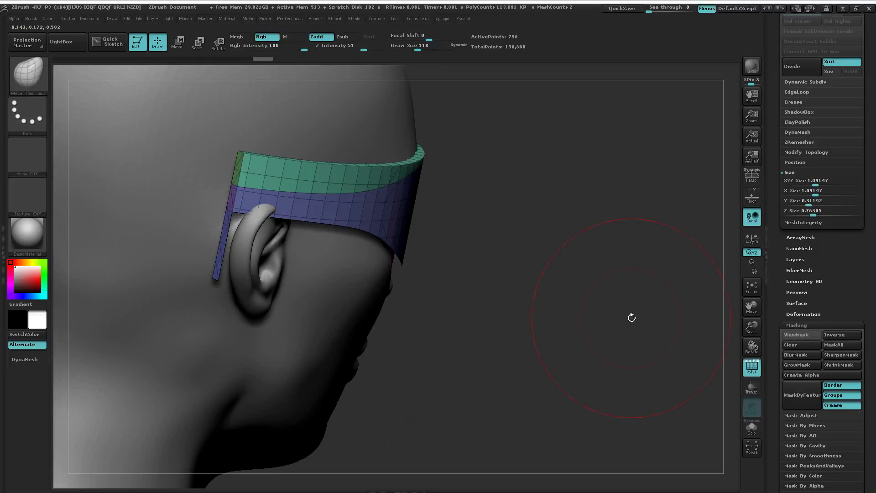
Hide the upper polygroup and the leftover end strips above and below the visor's arm near the ear
key(ctrl+shift)
ctrl+shift+click(301, 173)
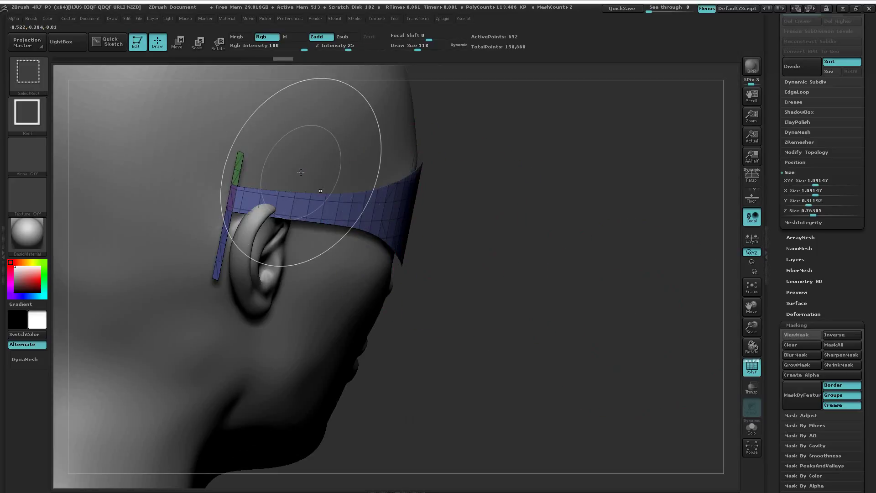
ctrl+shift+click(239, 170)
ctrl+alt+shift+click(225, 246)
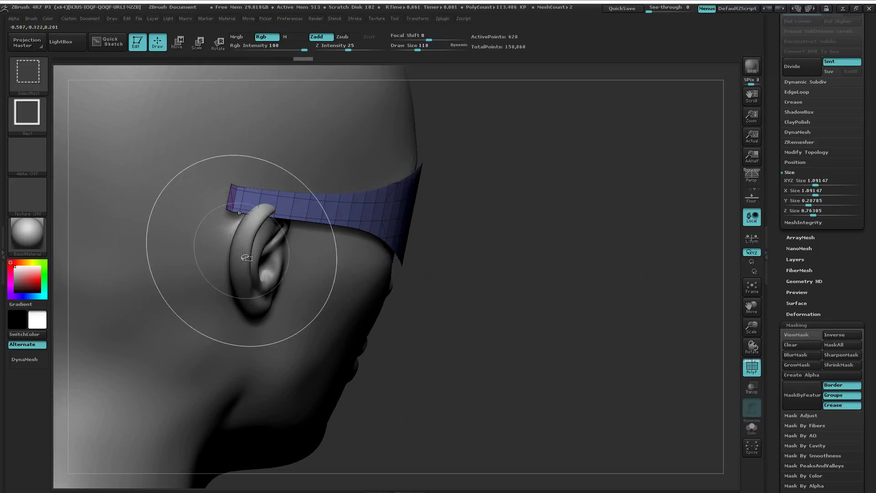
mouse_move(414, 300)
mouse_down()
mouse_move(436, 319)
mouse_move(445, 270)
mouse_move(361, 299)
mouse_move(522, 353)
mouse_move(727, 319)
mouse_up()
Delete the hidden geometry so only the curved visor section remains
drag(872, 261, 874, 343)
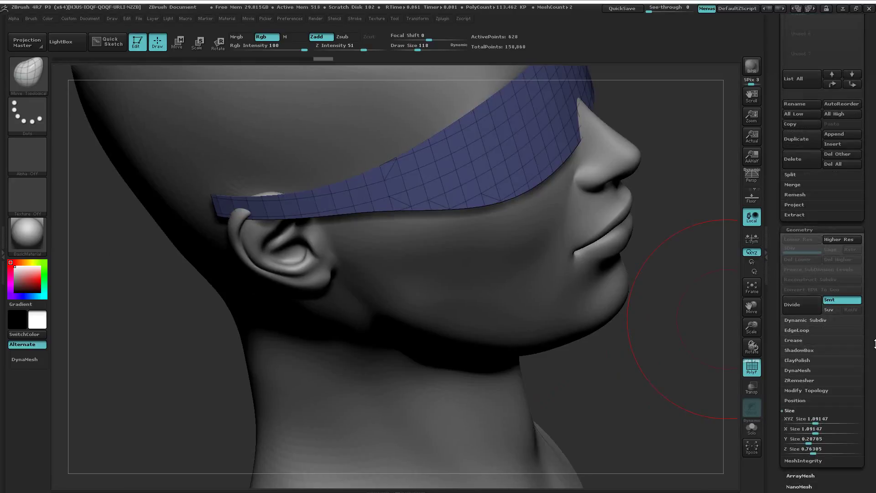
drag(875, 232, 867, 149)
click(826, 203)
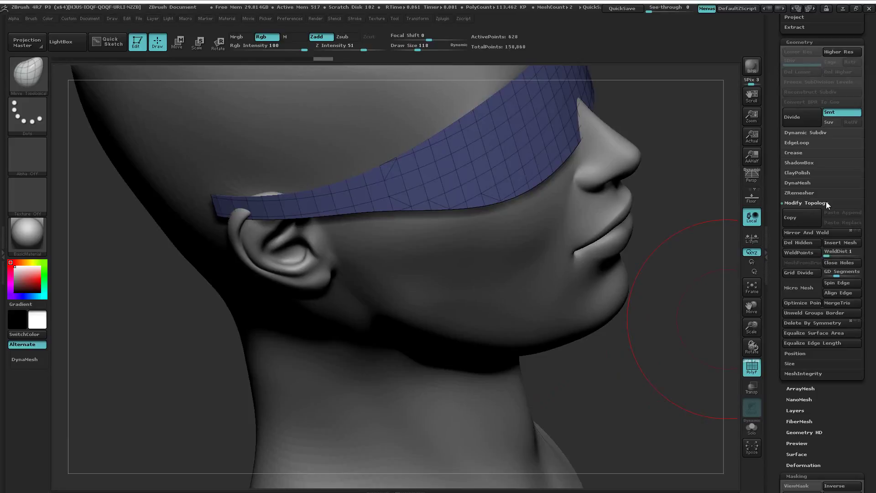
click(809, 243)
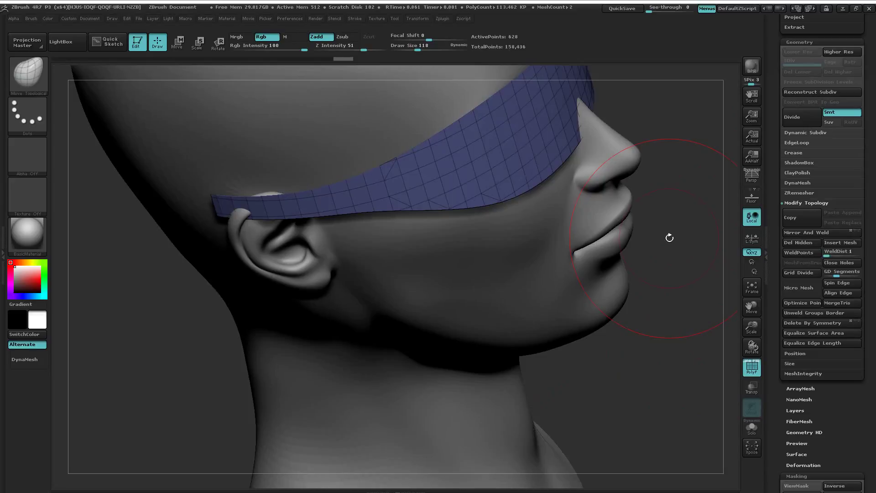
key(space)
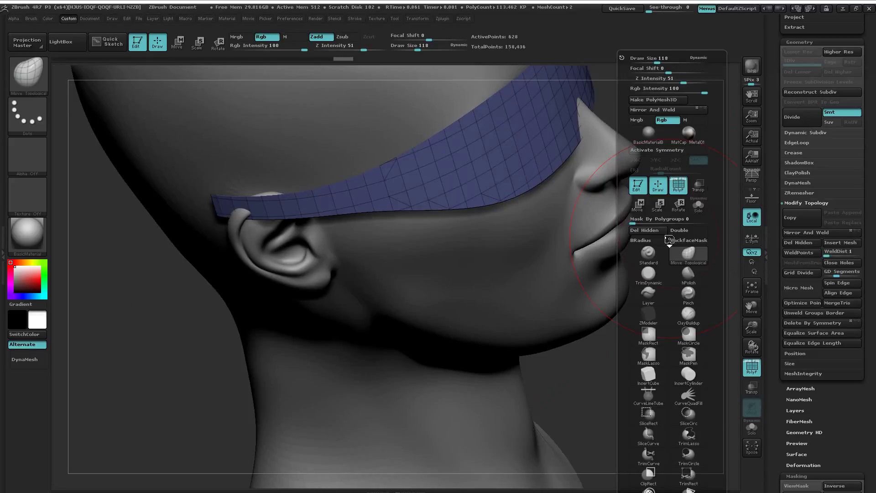
click(650, 231)
With the ZModeler brush's Close edge action set to Concave Hole, close the open edge along the visor
mouse_move(427, 304)
right_down()
mouse_move(569, 317)
mouse_move(520, 307)
right_up()
right_drag(532, 278, 524, 305)
ctrl+right_drag(498, 276, 538, 301)
key(space)
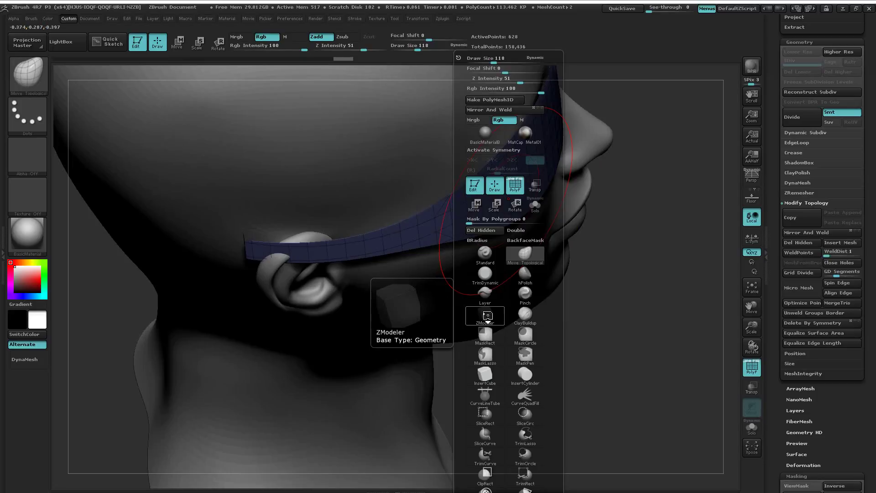
click(486, 314)
key(b)
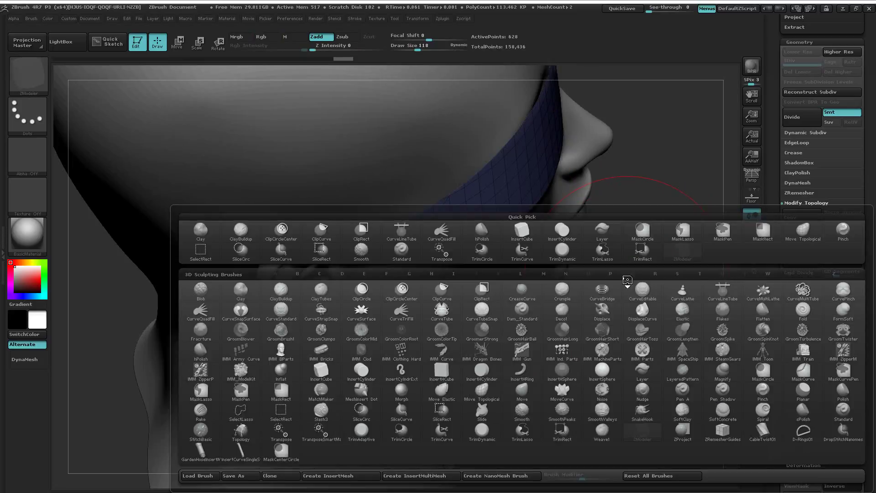
key(z)
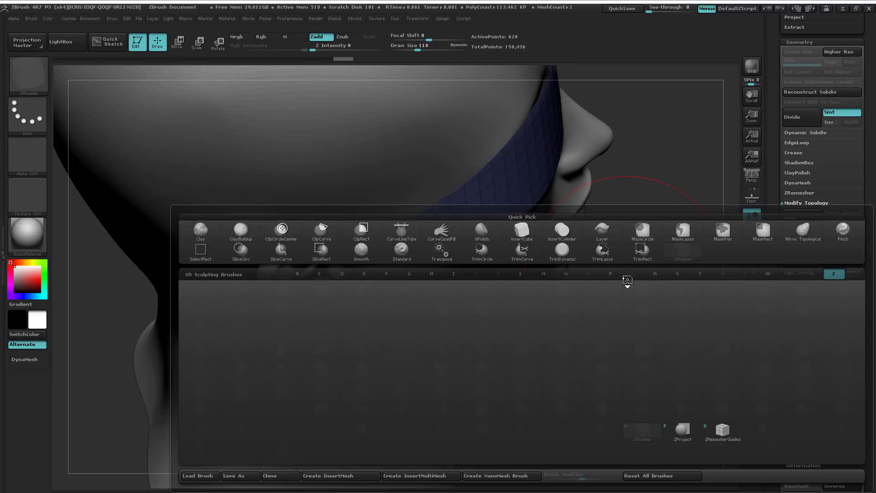
key(m)
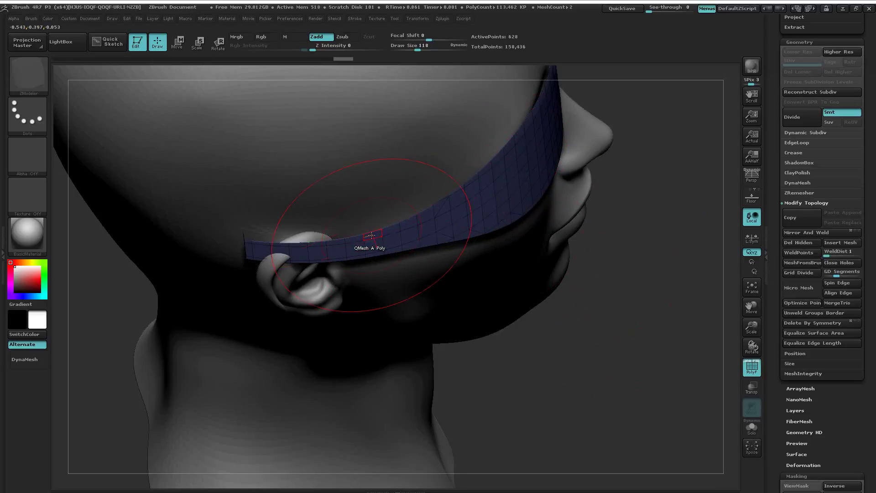
mouse_move(371, 235)
right_down()
mouse_move(375, 242)
mouse_move(409, 223)
right_up()
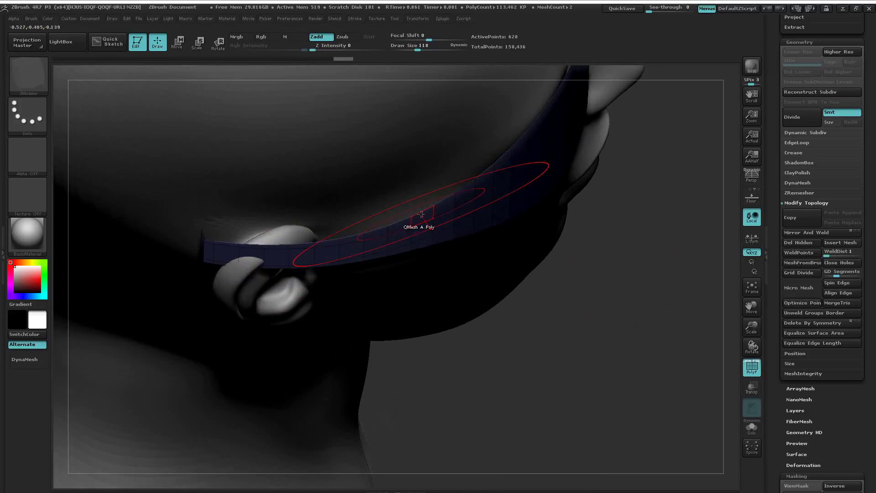
key(space)
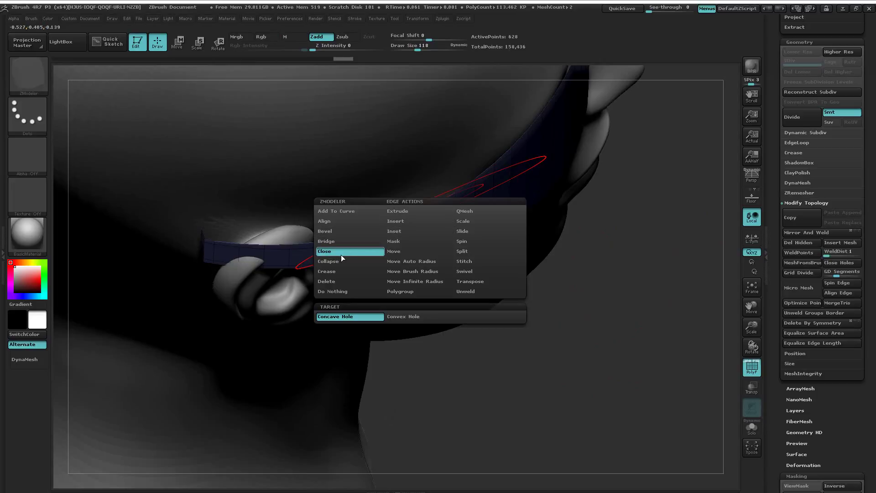
click(360, 318)
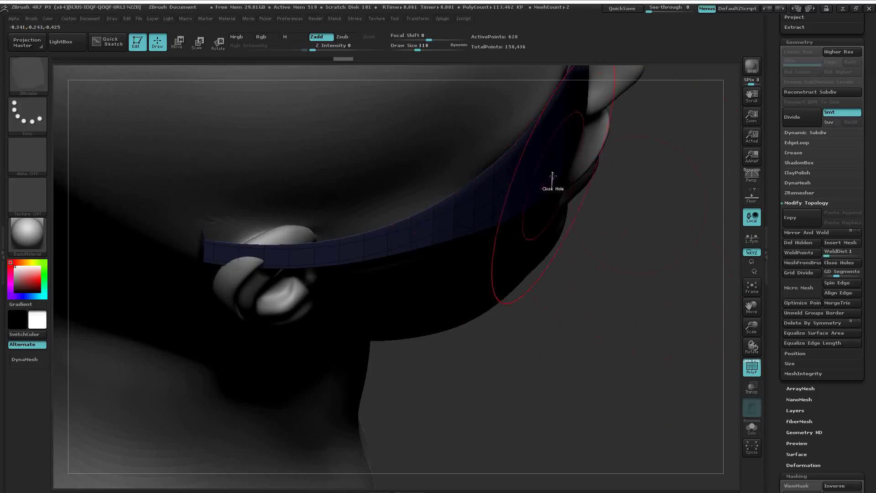
click(402, 221)
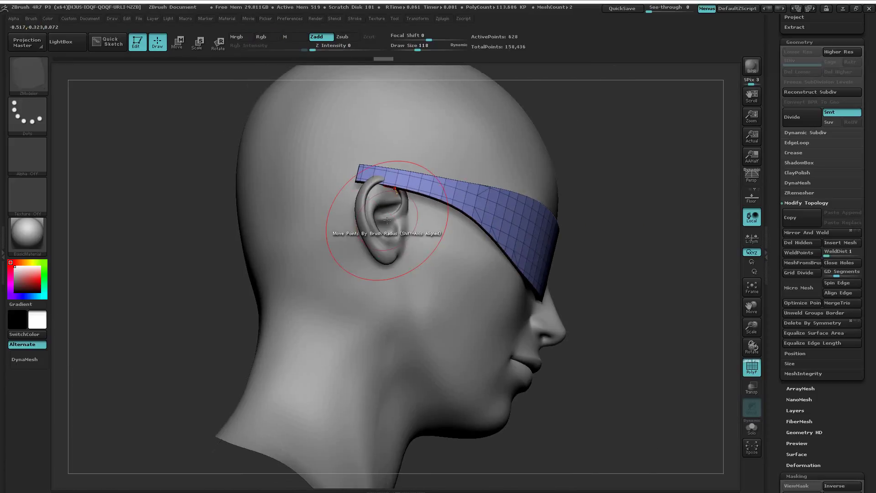
From a top view, narrow the visor along its width with the transpose Move tool until its arms hug the temples
right_drag(387, 221, 319, 170)
mouse_move(320, 170)
mouse_down()
mouse_move(338, 274)
mouse_move(358, 289)
mouse_up()
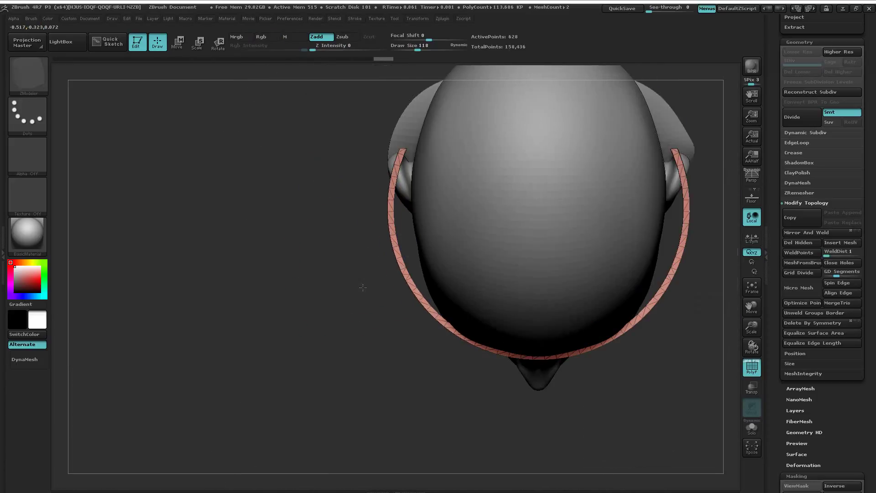
mouse_move(411, 291)
ctrl+right_down()
mouse_move(507, 318)
mouse_move(510, 281)
mouse_move(341, 250)
mouse_move(361, 249)
ctrl+right_up()
alt+right_drag(363, 207, 365, 251)
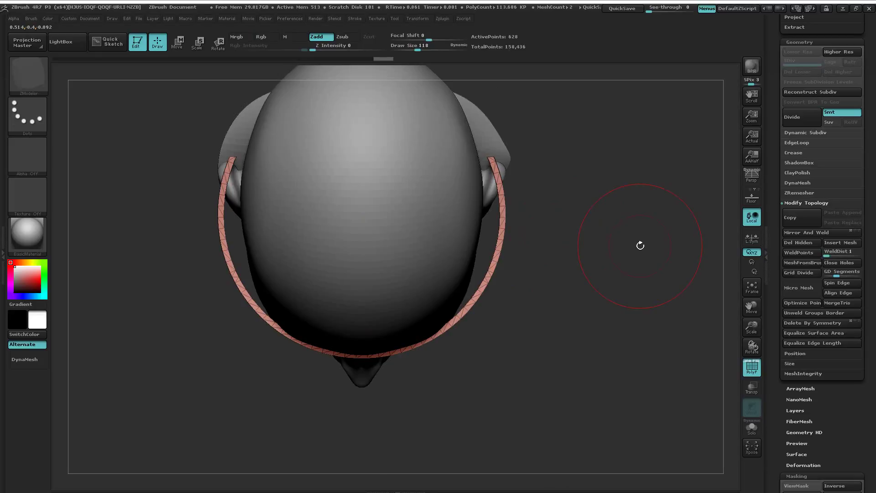
key(w)
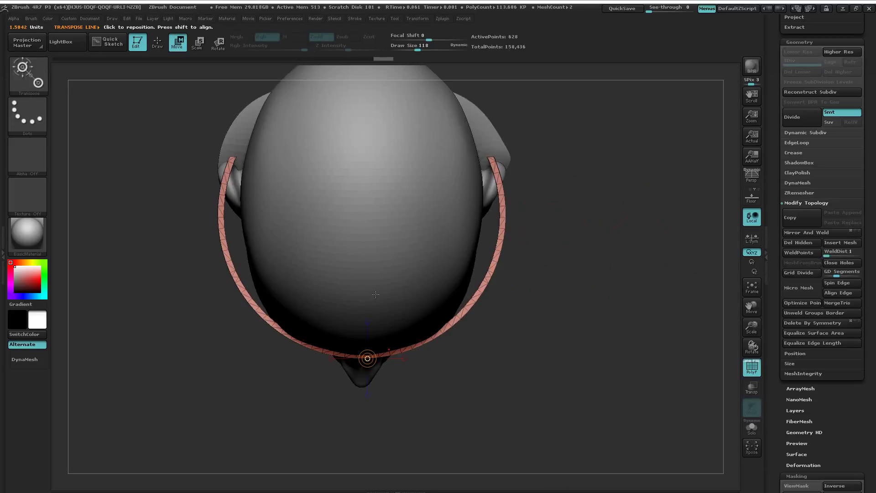
click(404, 359)
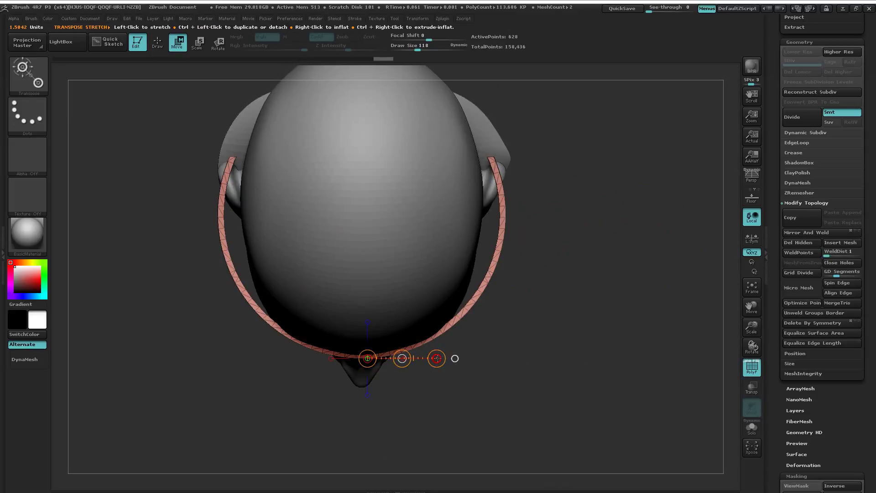
drag(437, 358, 428, 359)
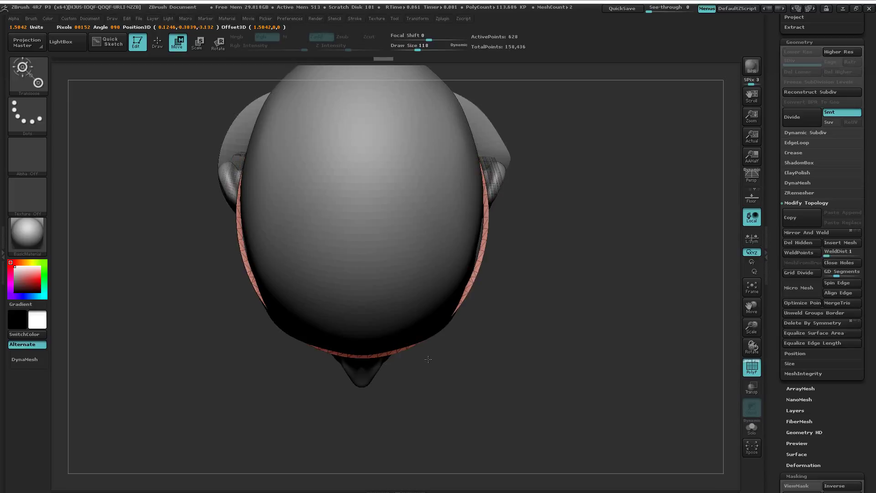
drag(473, 405, 473, 385)
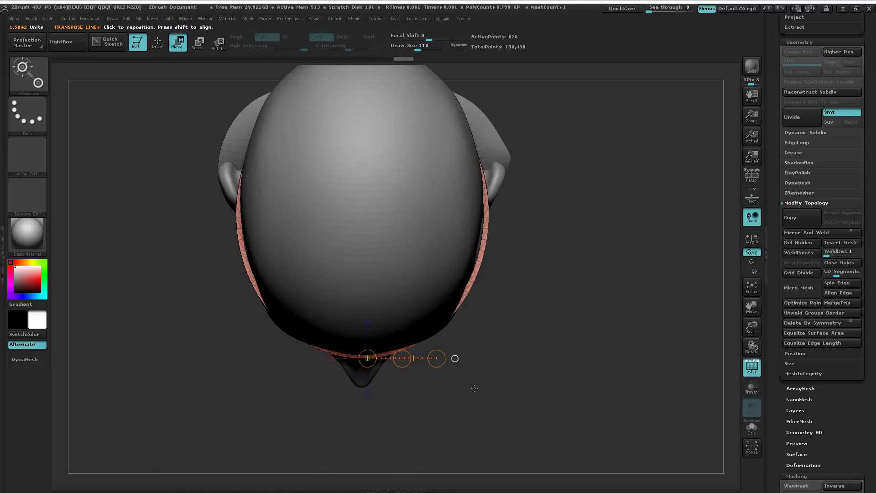
Move the visor slightly forward along the depth axis to clear the forehead, and check the fit from above
click(368, 394)
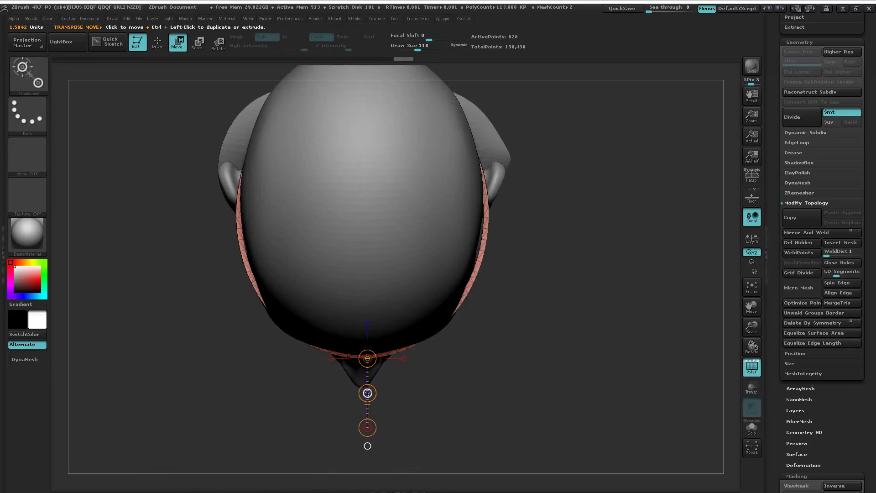
drag(368, 392, 368, 397)
key(ctrl+z)
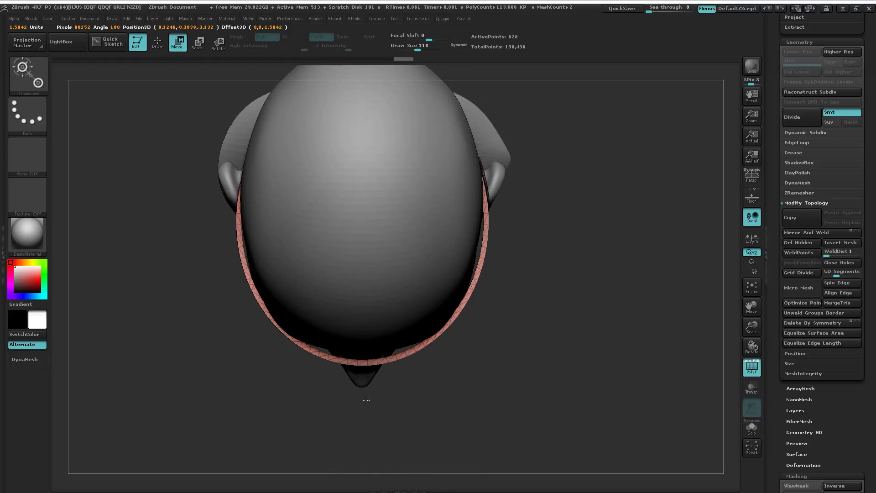
drag(365, 400, 366, 393)
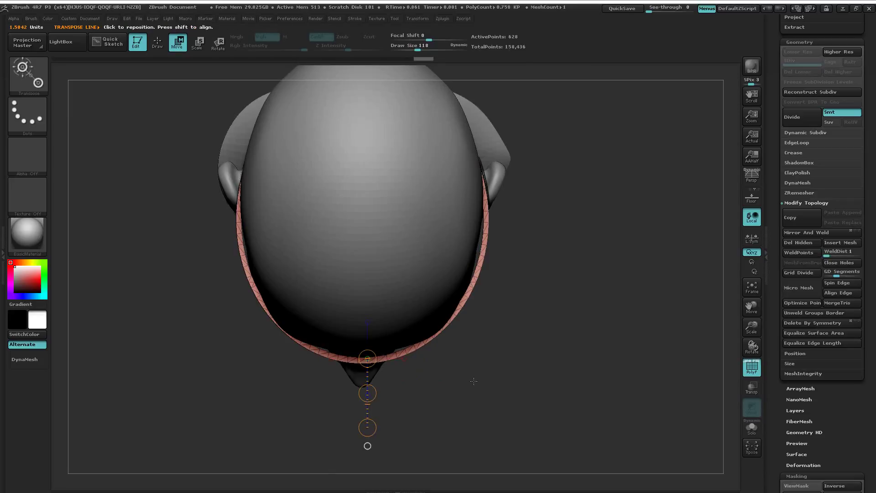
drag(474, 381, 445, 357)
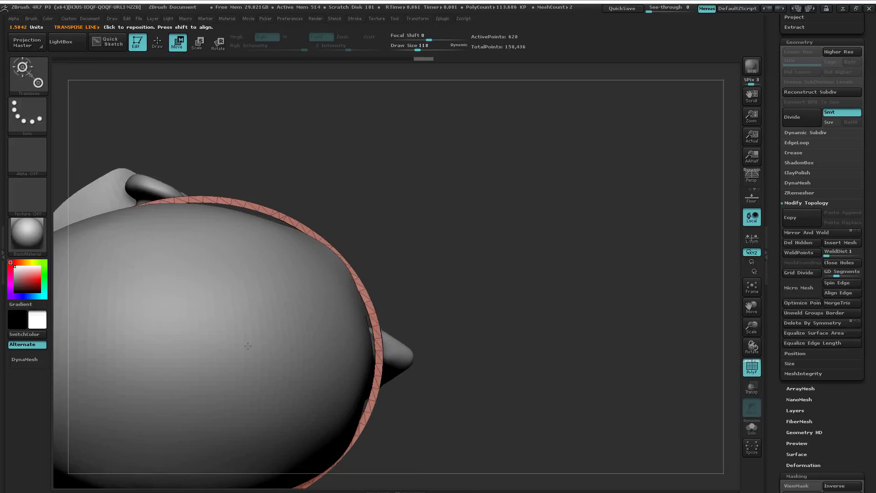
alt+drag(263, 348, 458, 244)
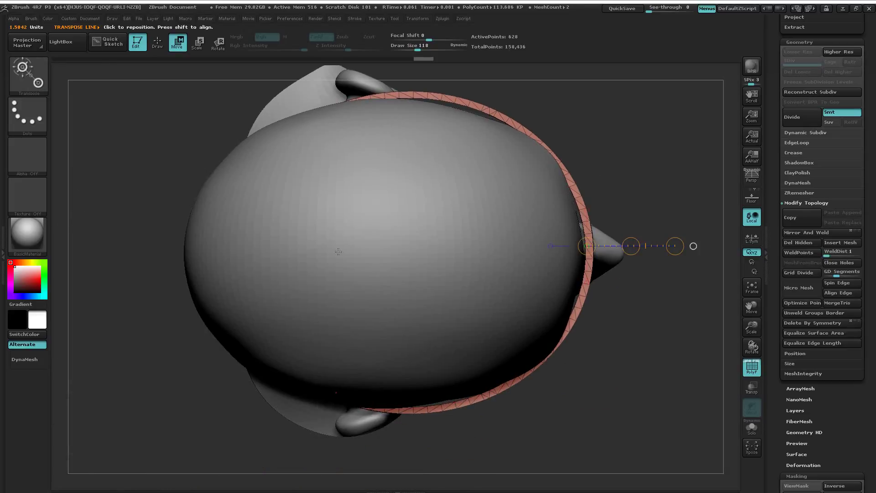
Mask the rear arms of the visor from the top view, soften the mask, and invert it so only the arms remain editable
key(ctrl)
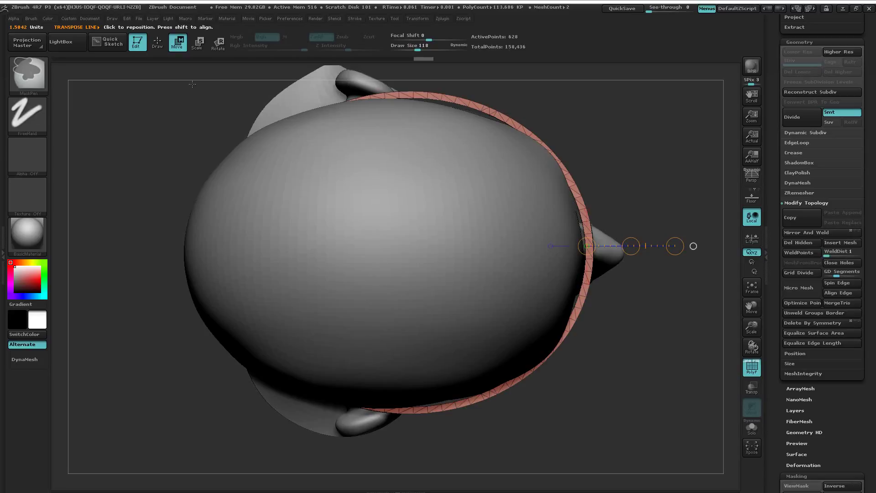
ctrl+drag(183, 83, 394, 452)
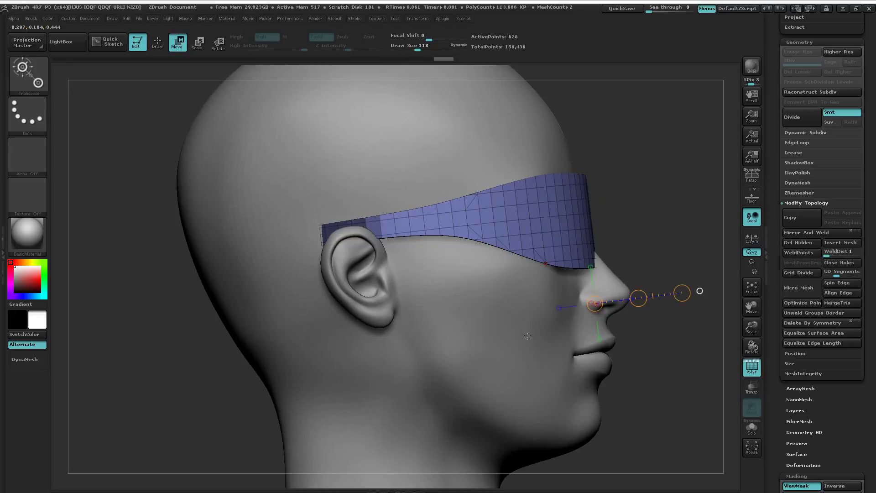
key(q)
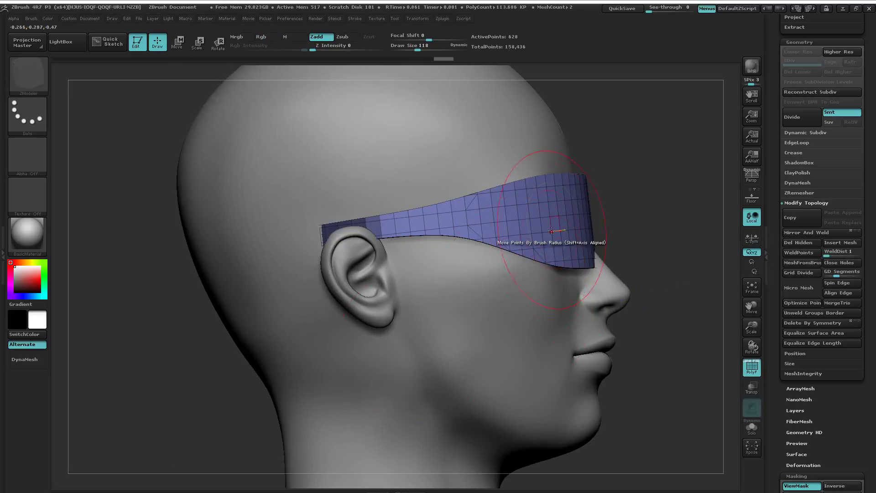
key(ctrl)
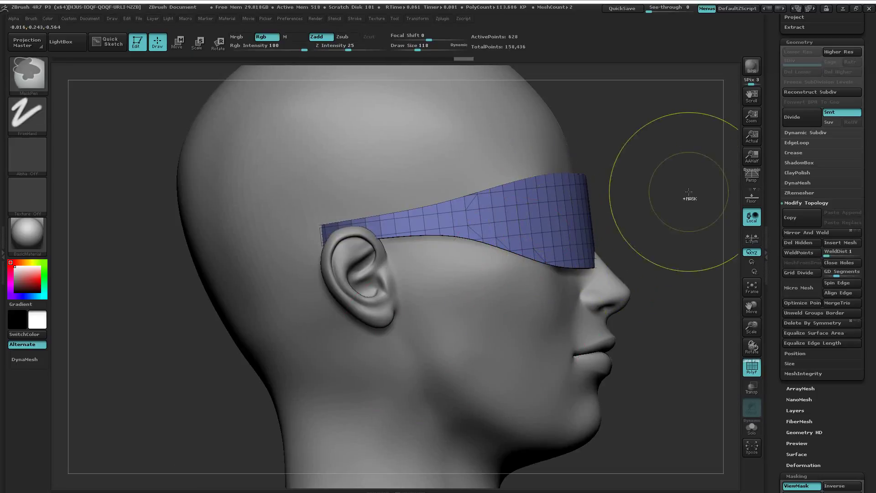
ctrl+click(688, 186)
From the top view, try to spread the unmasked visor arms along the width with the transpose Move tool
drag(616, 163, 444, 260)
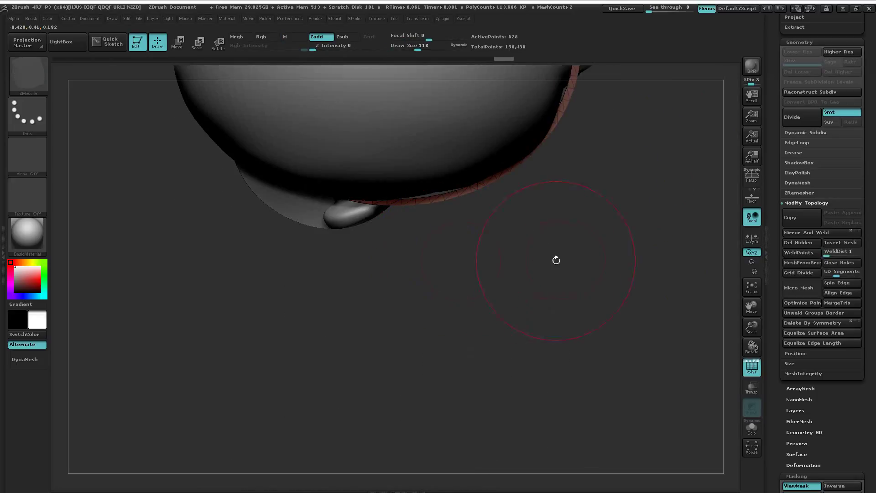
alt+right_drag(560, 258, 500, 264)
ctrl+right_drag(453, 250, 407, 254)
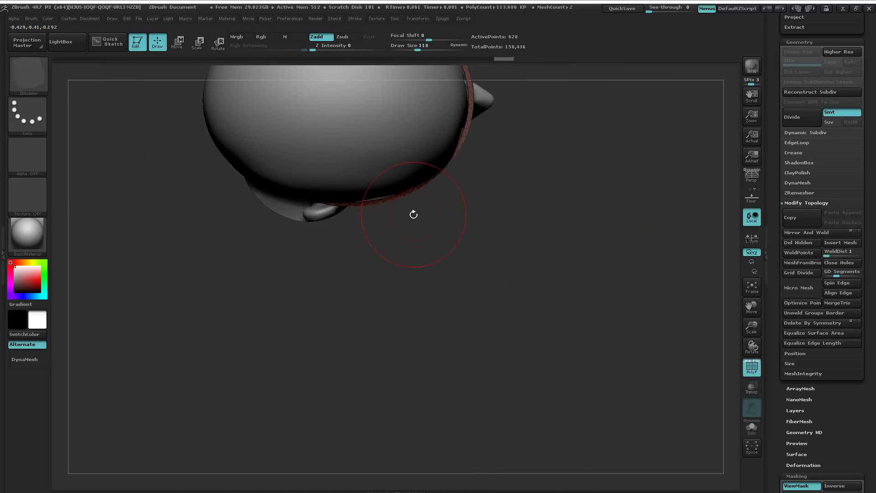
drag(412, 213, 524, 324)
key(w)
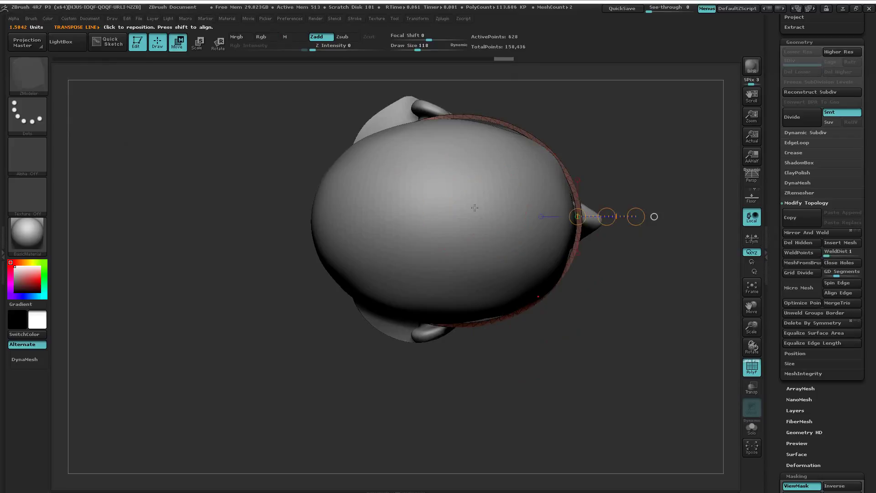
shift+drag(577, 216, 576, 154)
ctrl+right_drag(457, 181, 527, 180)
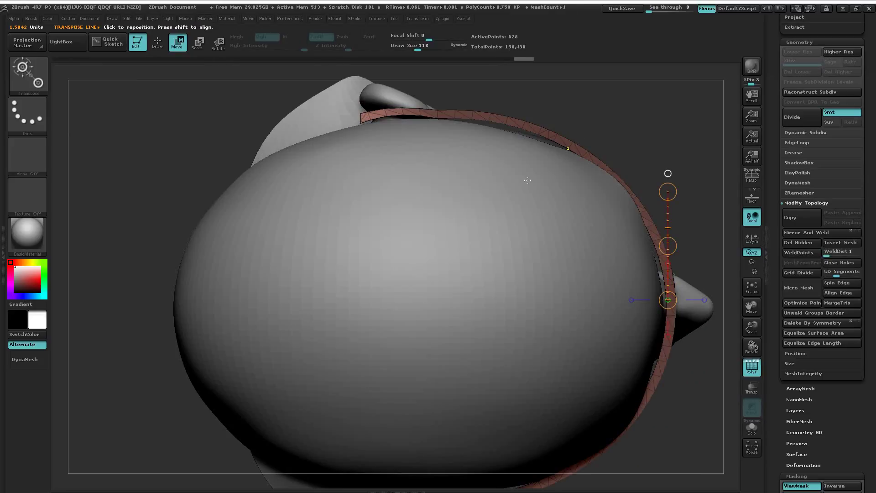
Undo the arm adjustment and the mask on the visor
ctrl+click(497, 187)
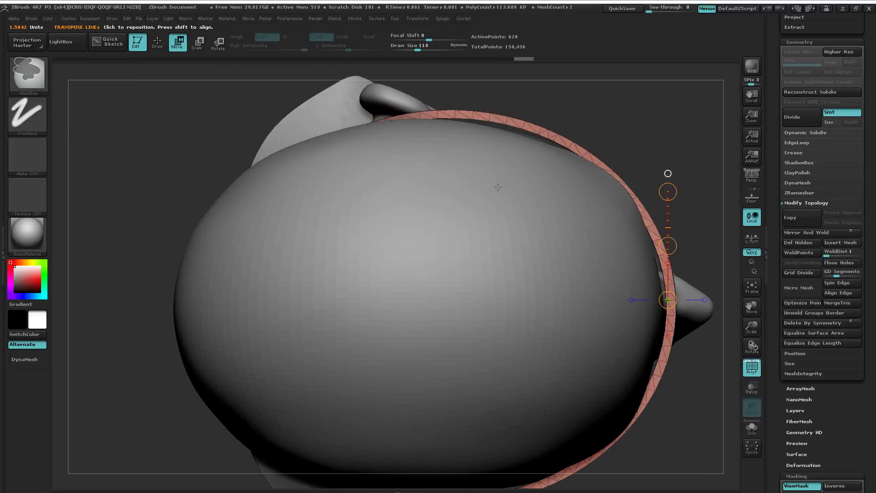
key(ctrl+z)
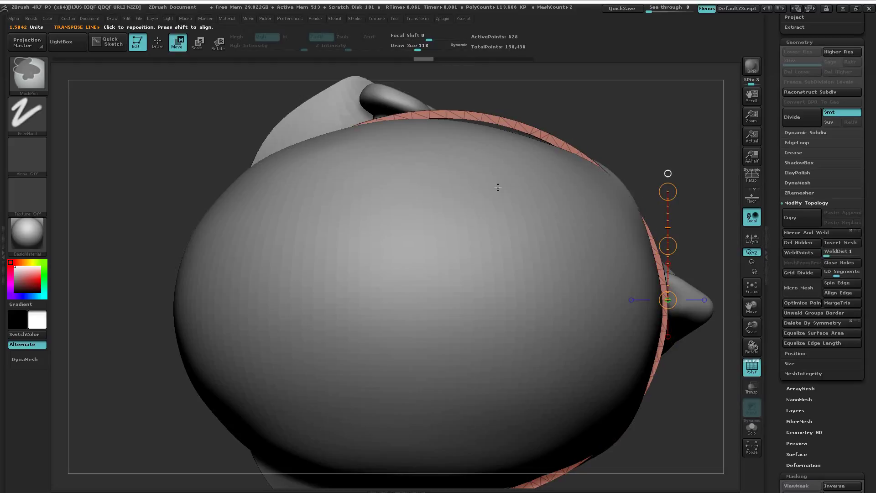
key(ctrl+z)
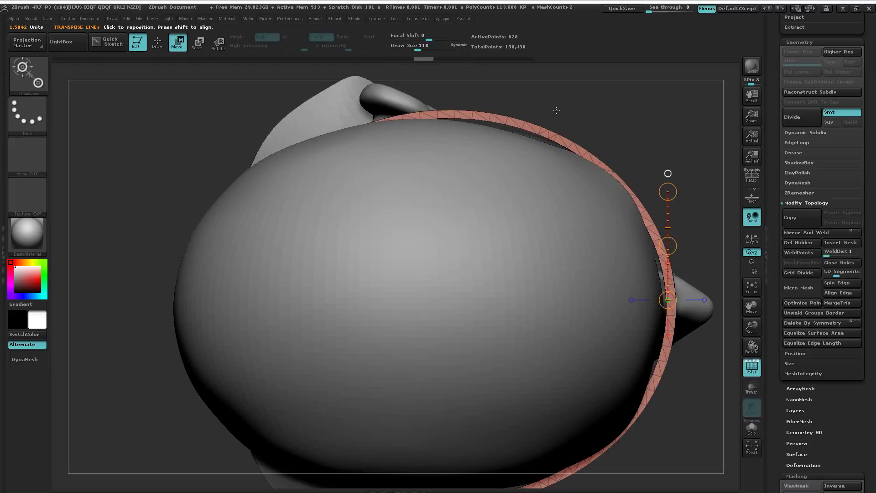
key(ctrl+z)
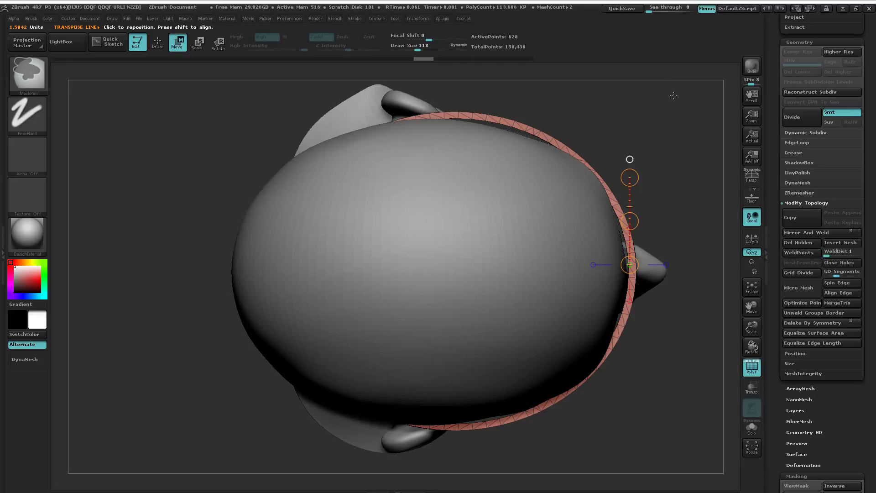
Mask the front section of the visor from the top view and soften the mask's edge
ctrl+drag(685, 83, 474, 460)
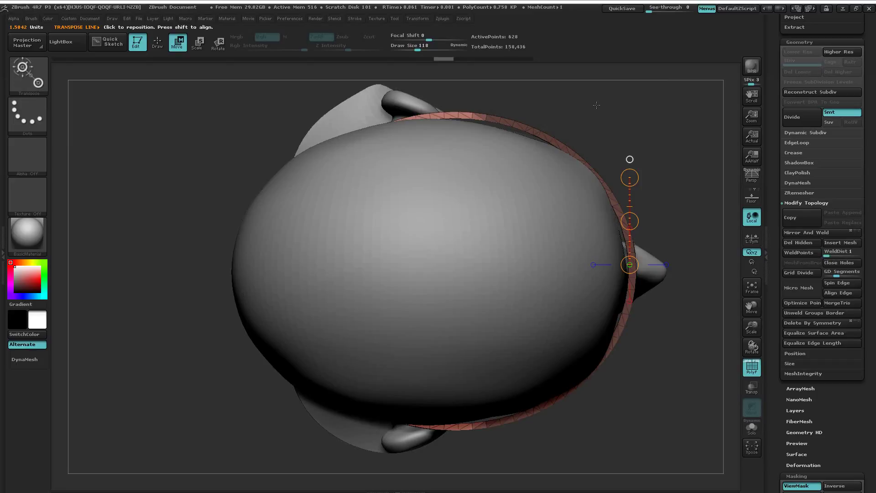
key(q)
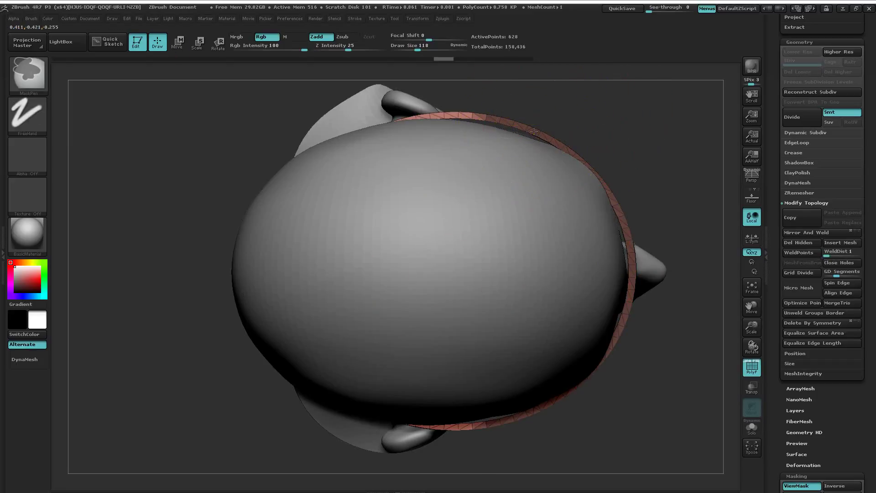
key(ctrl+shift+z)
key(ctrl+shift+z)
key(b)
key(z)
key(m)
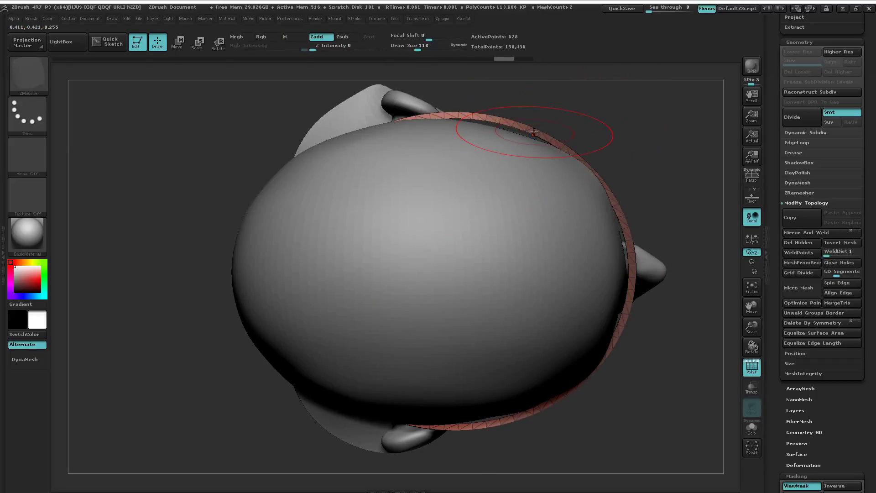
Try to adjust the visor arms' width with the transpose Move tool, and undo the adjustment along with the mask
key(w)
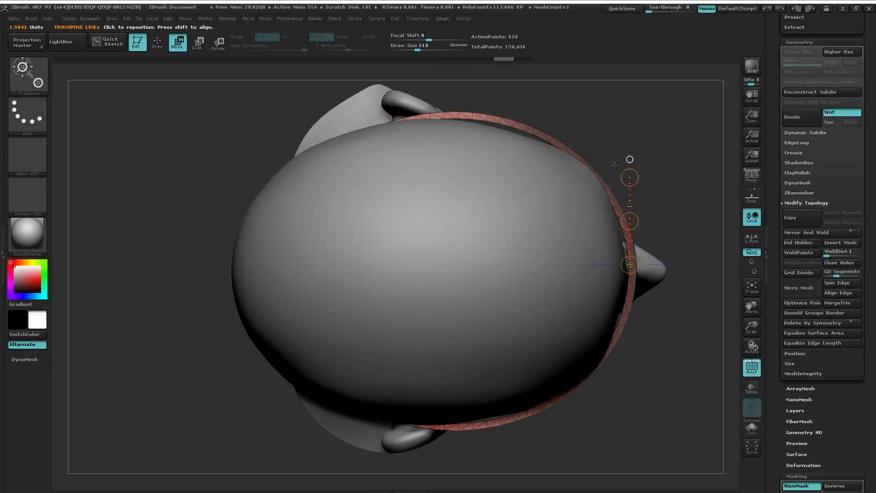
drag(630, 177, 631, 175)
key(ctrl+z)
mouse_move(435, 200)
ctrl+right_down()
mouse_move(451, 204)
mouse_move(433, 200)
ctrl+right_up()
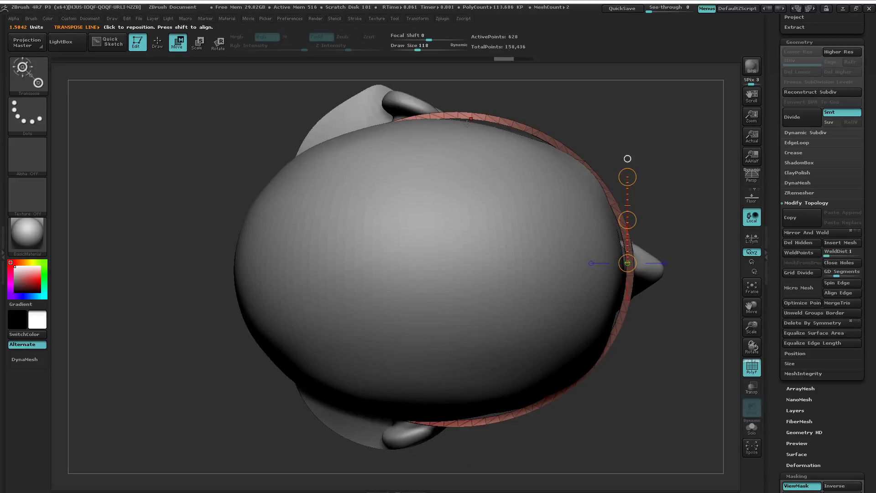
key(ctrl+z)
key(ctrl+z)
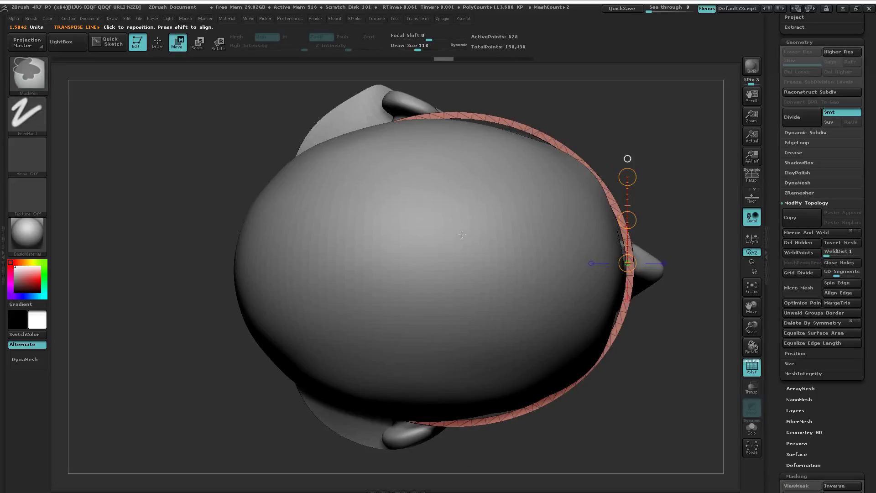
Mask the visor again from the front back toward the ears with a soft edge, and spread the arm ends outward along the width
mouse_move(647, 87)
ctrl+mouse_down()
mouse_move(485, 381)
mouse_move(461, 454)
mouse_move(445, 480)
mouse_move(402, 486)
ctrl+mouse_up()
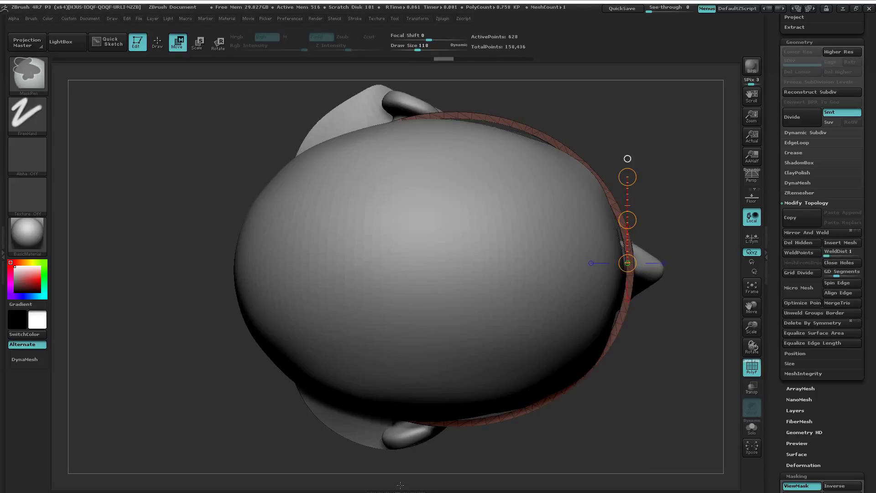
key(q)
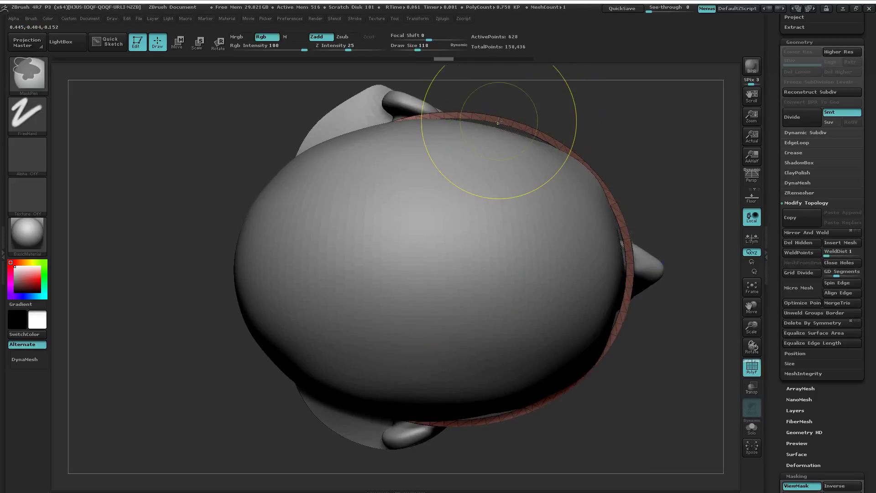
key(w)
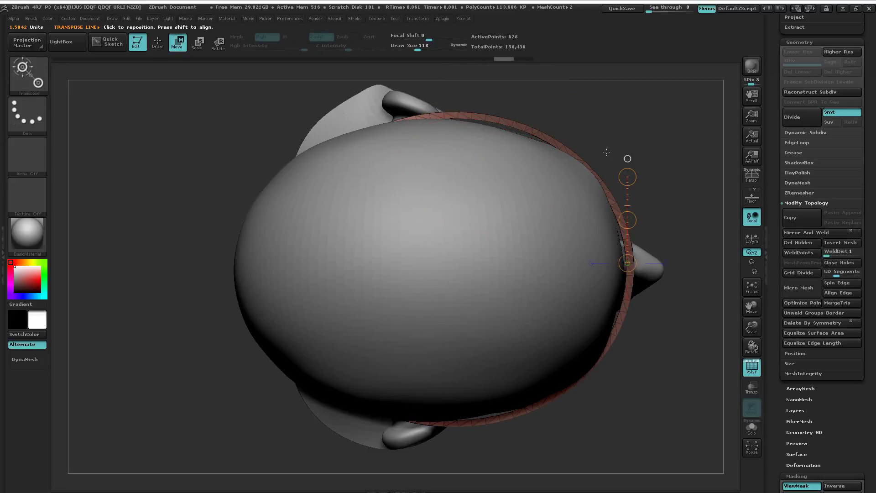
drag(628, 176, 625, 171)
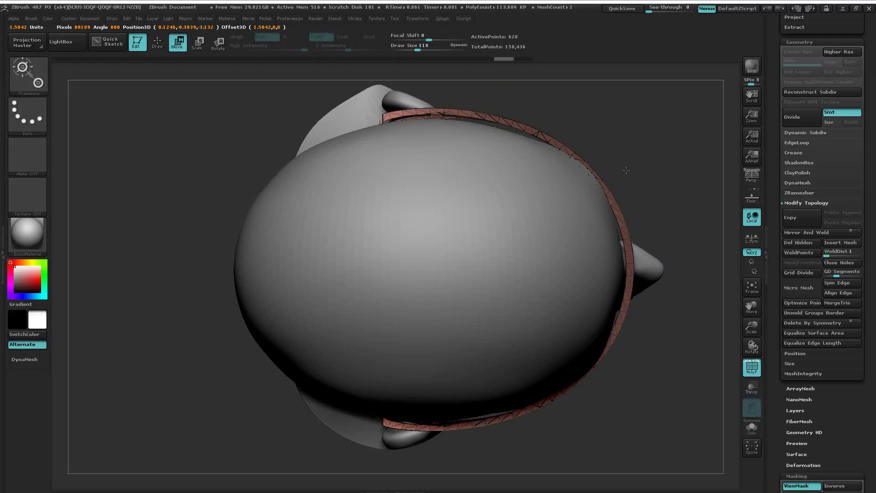
drag(626, 170, 626, 170)
Clear the mask and narrow the whole visor slightly along its width to fit closer to the temples
ctrl+drag(690, 117, 657, 141)
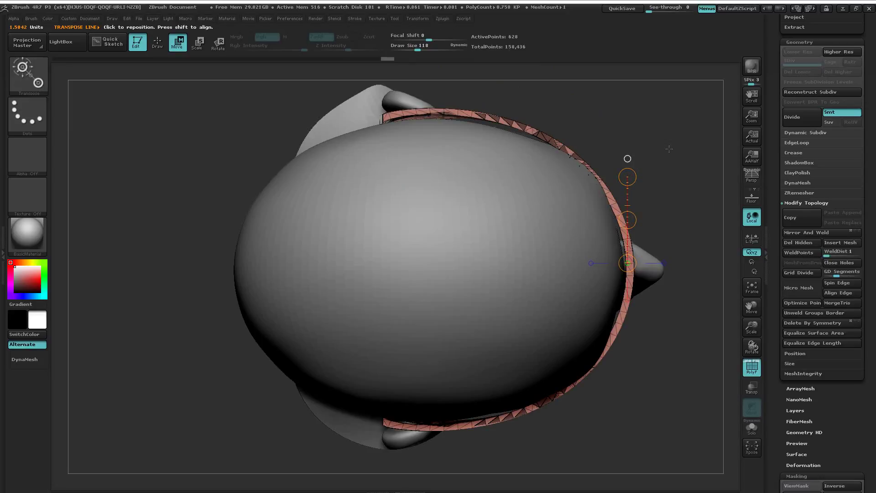
drag(628, 177, 628, 178)
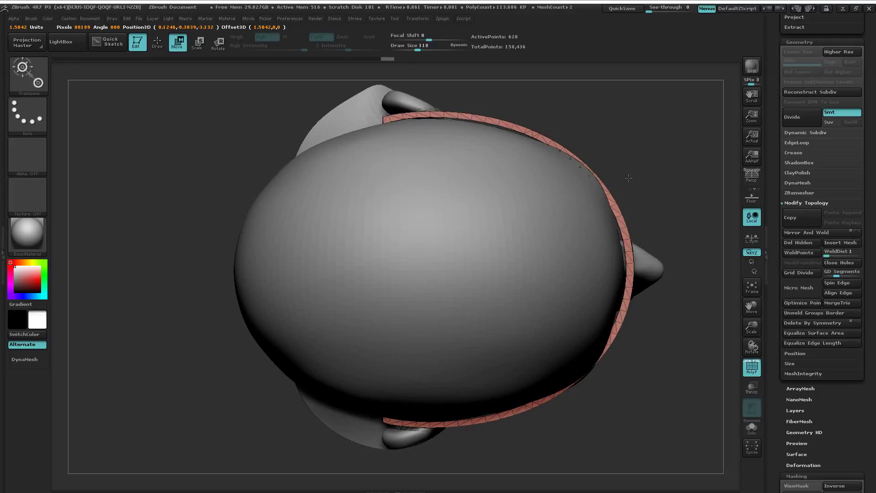
key(ctrl+z)
Isolate the visor, mask everything except the inner corner of one arm's end, and place a transpose Move line across the width from that corner
mouse_move(372, 154)
ctrl+right_down()
mouse_move(557, 153)
mouse_move(557, 139)
mouse_move(443, 171)
mouse_move(465, 207)
mouse_move(474, 295)
mouse_move(465, 312)
mouse_move(461, 223)
ctrl+right_up()
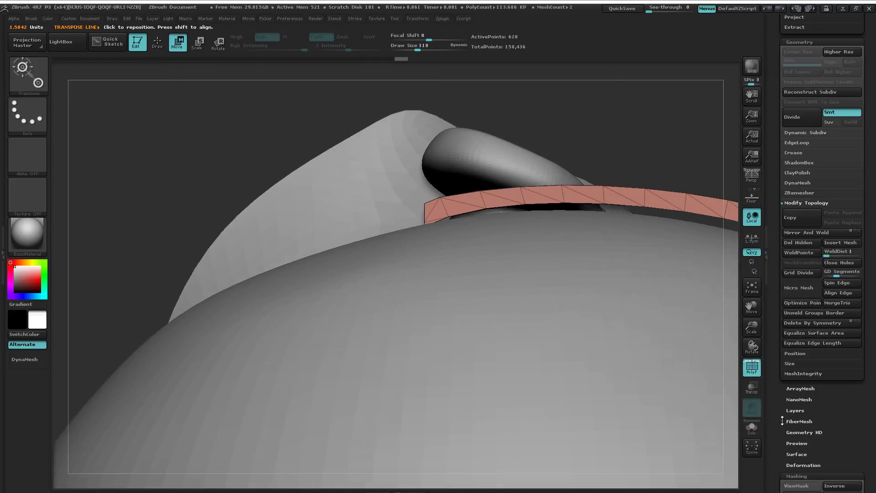
click(751, 436)
key(ctrl)
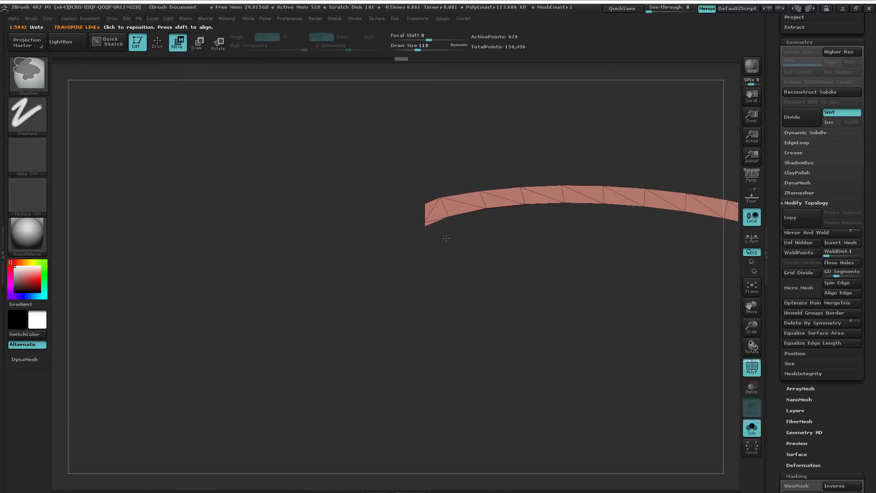
ctrl+drag(452, 255, 390, 219)
ctrl+click(471, 144)
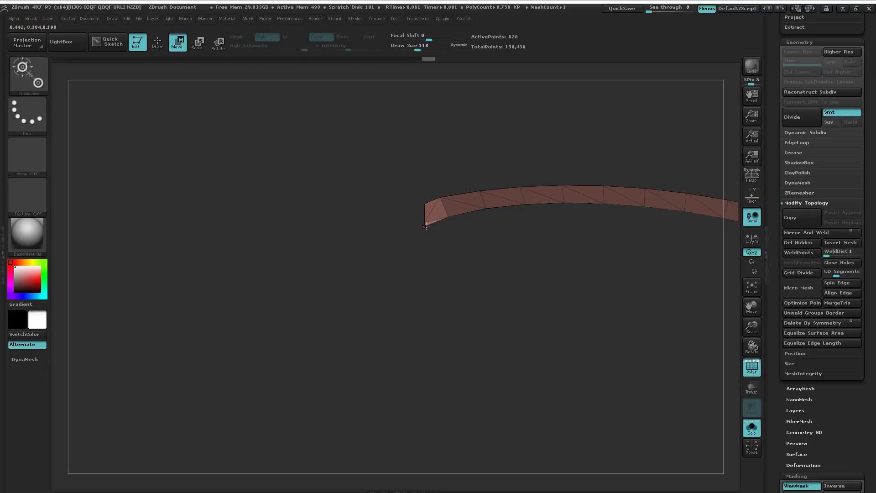
drag(425, 226, 423, 141)
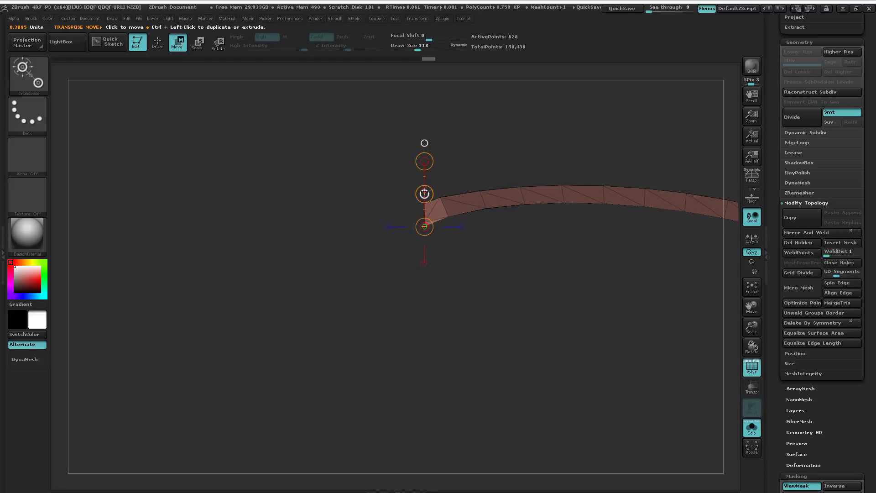